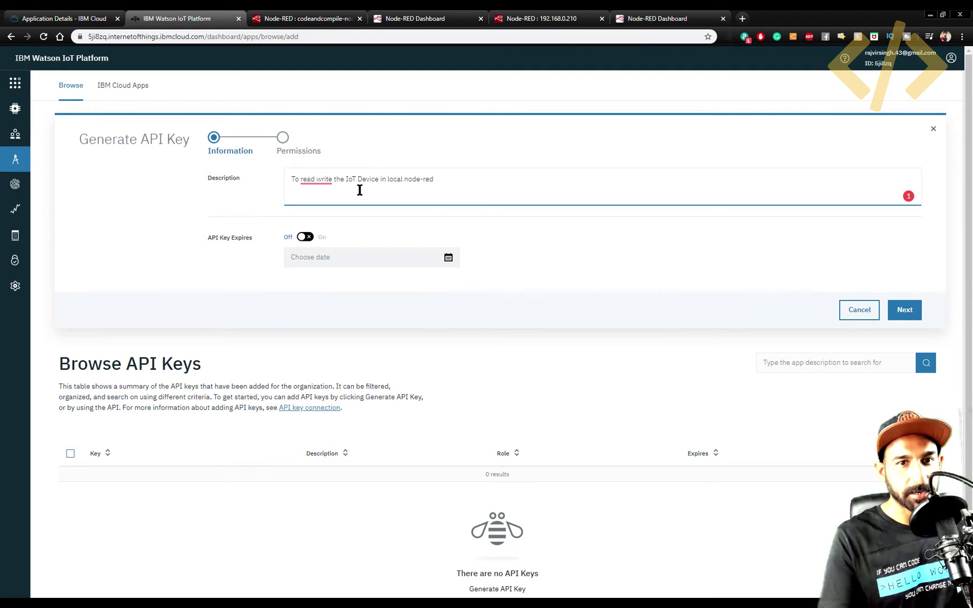
# Change "read write" to "read/write" in the API key's description.
pyautogui.moveTo(387, 181); pyautogui.dragTo(460, 186)
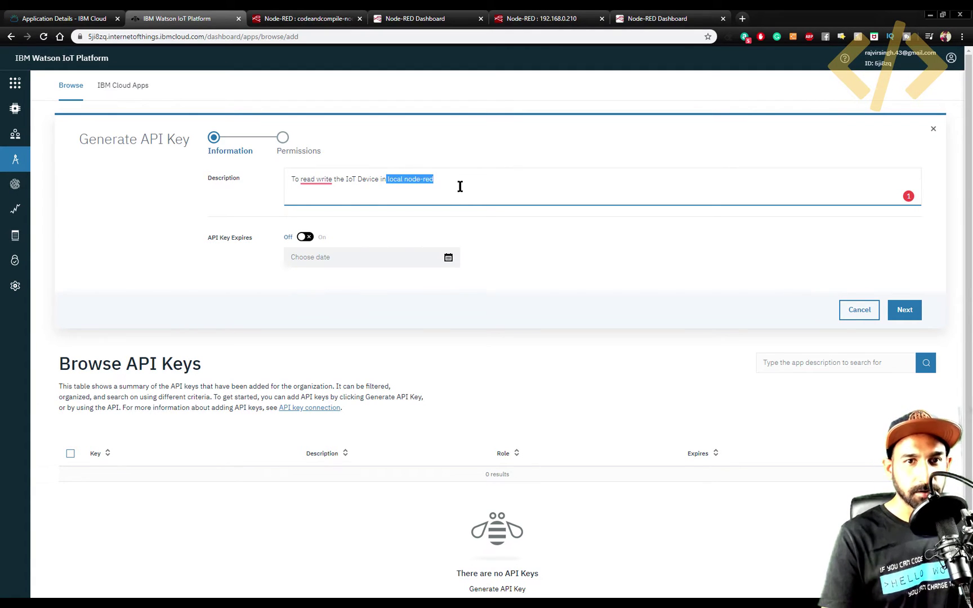
pyautogui.click(370, 185)
pyautogui.click(322, 179)
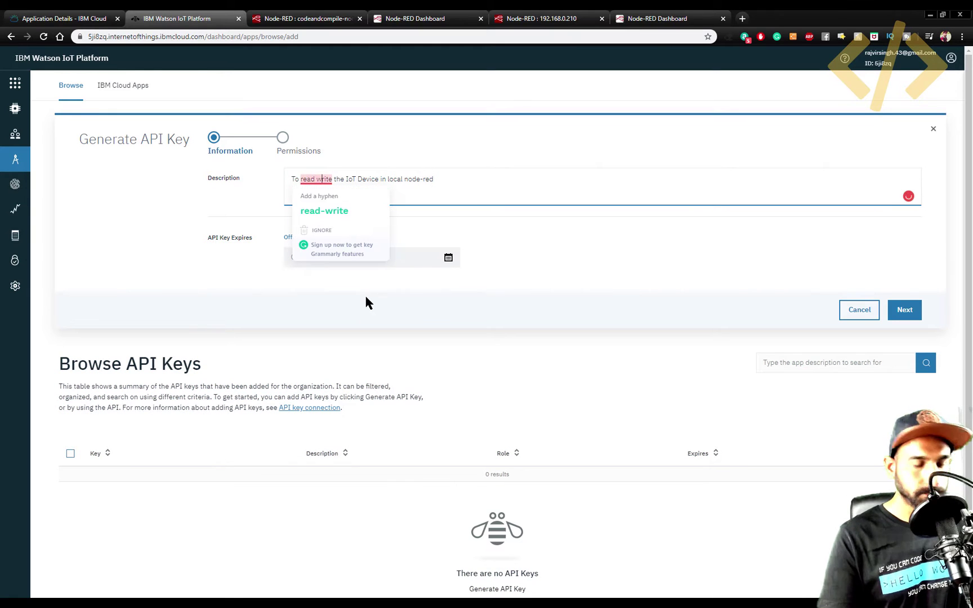
pyautogui.press('Left')
pyautogui.press('BackSpace')
pyautogui.write('/')
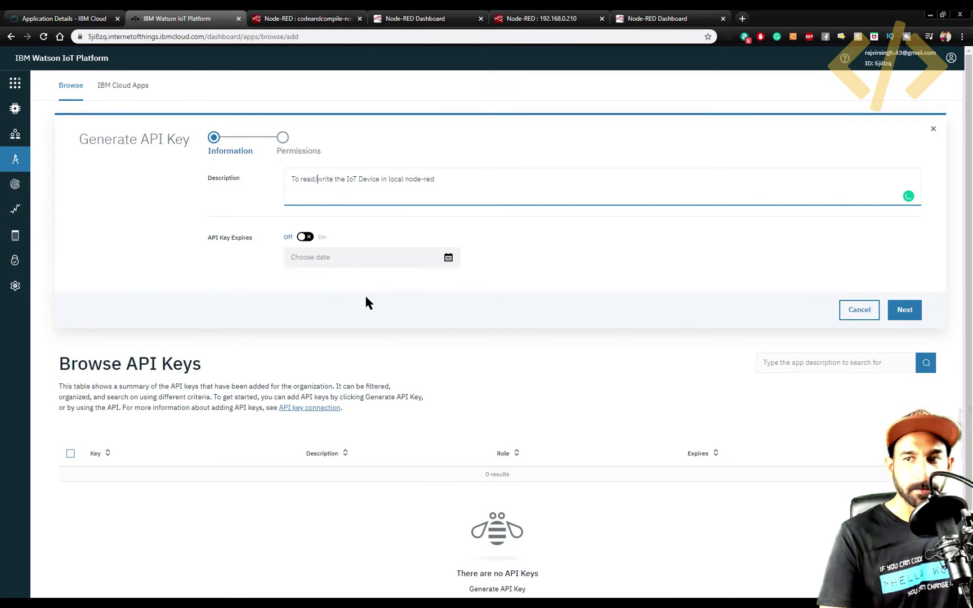
# Assign the Device Application role on the permissions page and generate the API key.
pyautogui.click(899, 308)
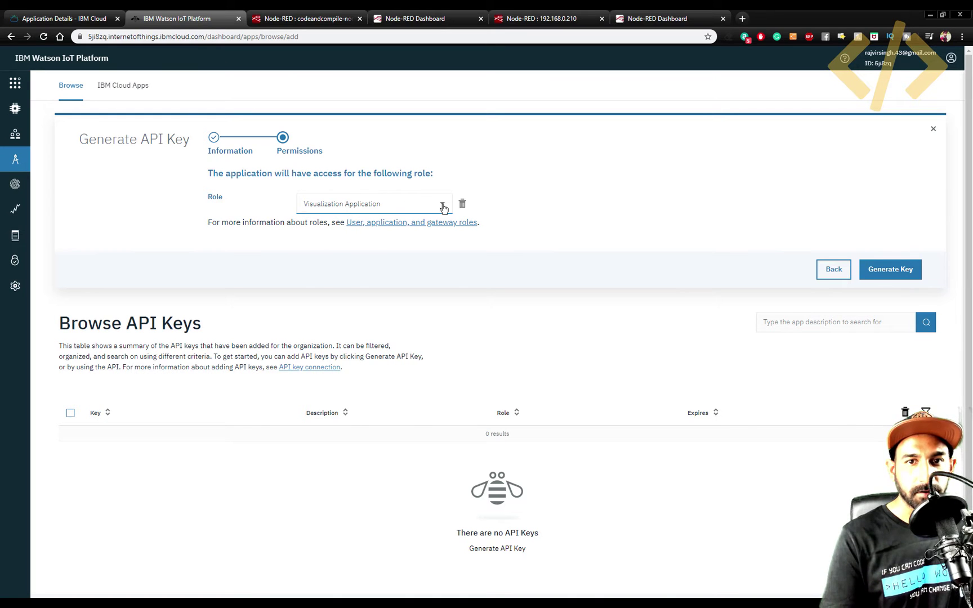
pyautogui.click(443, 207)
pyautogui.click(346, 246)
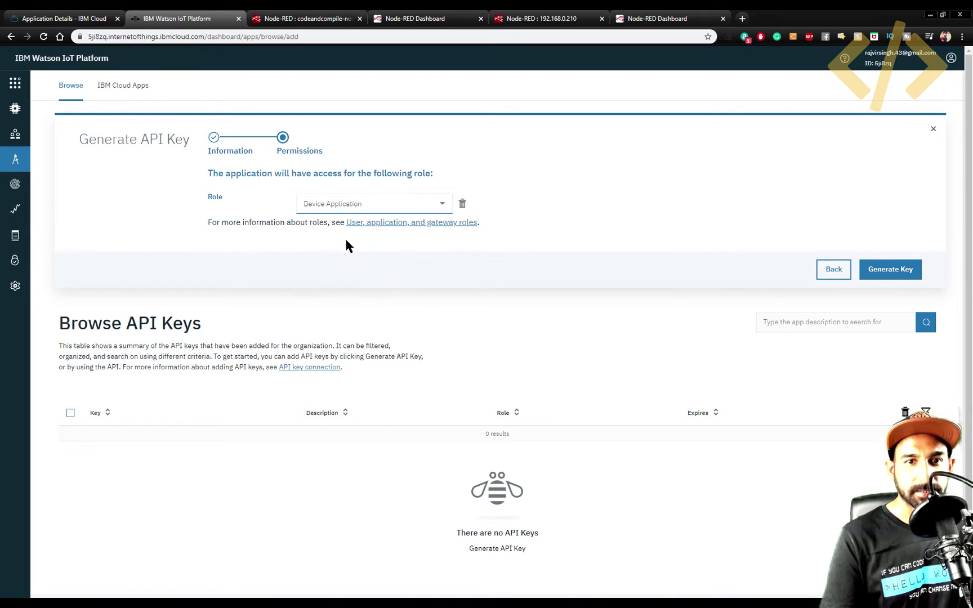
pyautogui.click(890, 271)
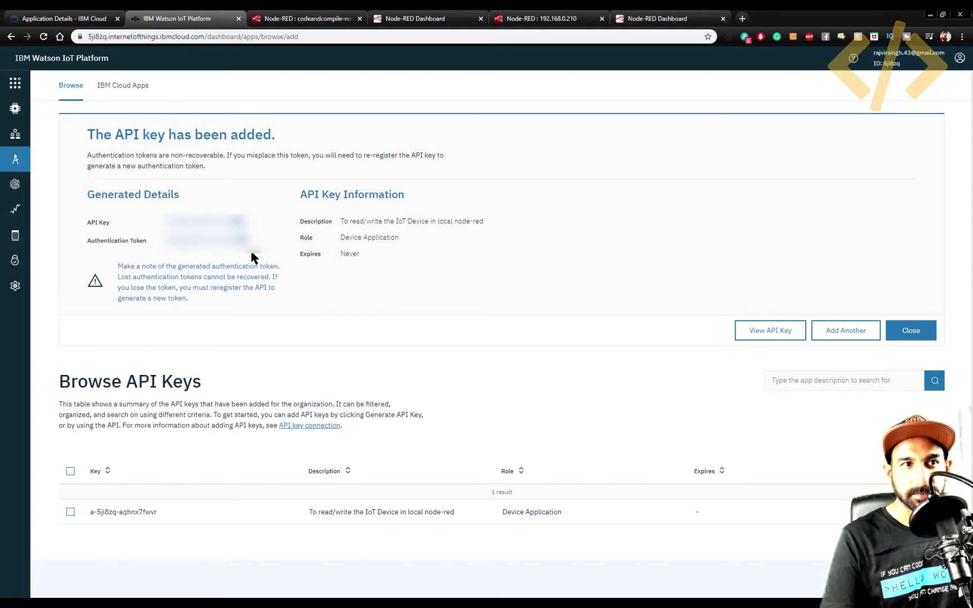
# Switch to the local Node-RED flow, clear the debug messages and disable the To Cloud msg.payload debug node.
pyautogui.click(531, 16)
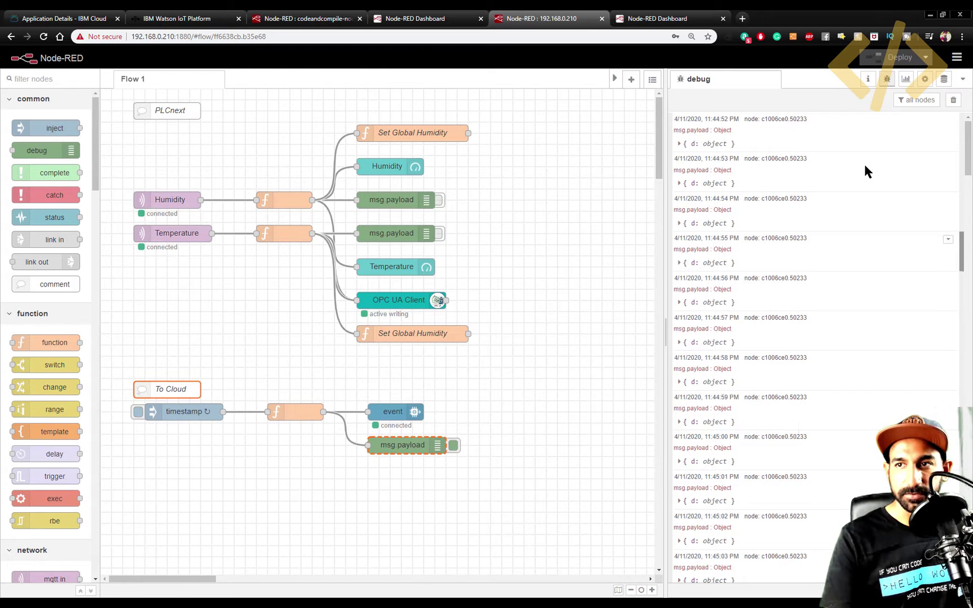
pyautogui.click(954, 99)
pyautogui.click(453, 445)
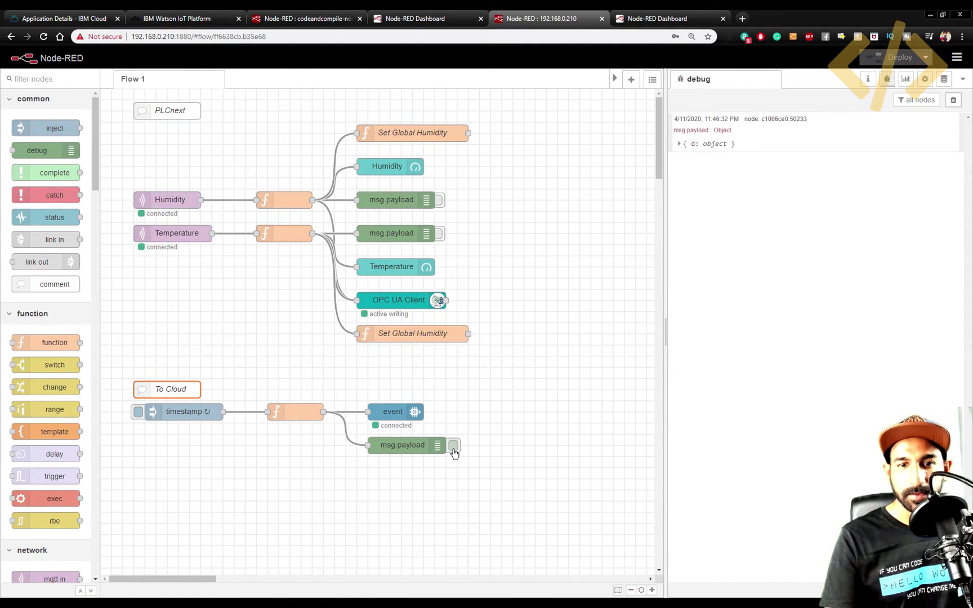
# Place an ibmiot in node below the To Cloud flow and set its authentication to API Key.
pyautogui.scroll(-10, 45, 326)
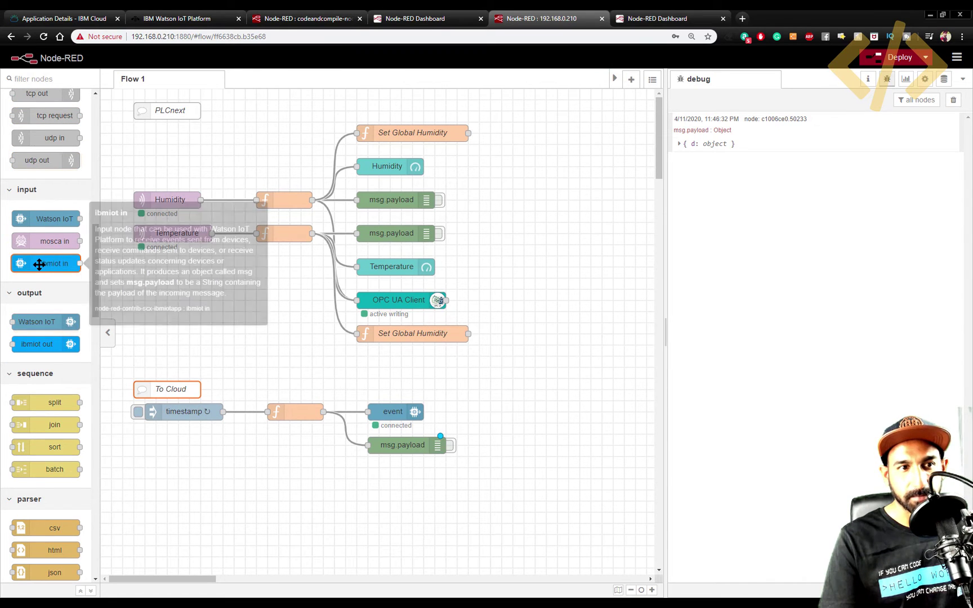
pyautogui.moveTo(48, 272); pyautogui.dragTo(164, 503)
pyautogui.doubleClick(165, 503)
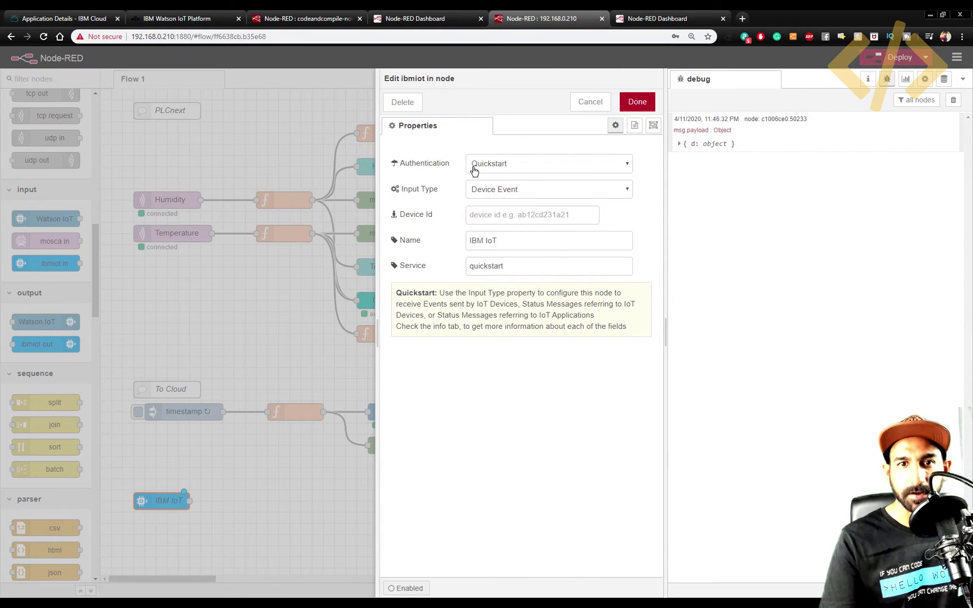
pyautogui.click(489, 169)
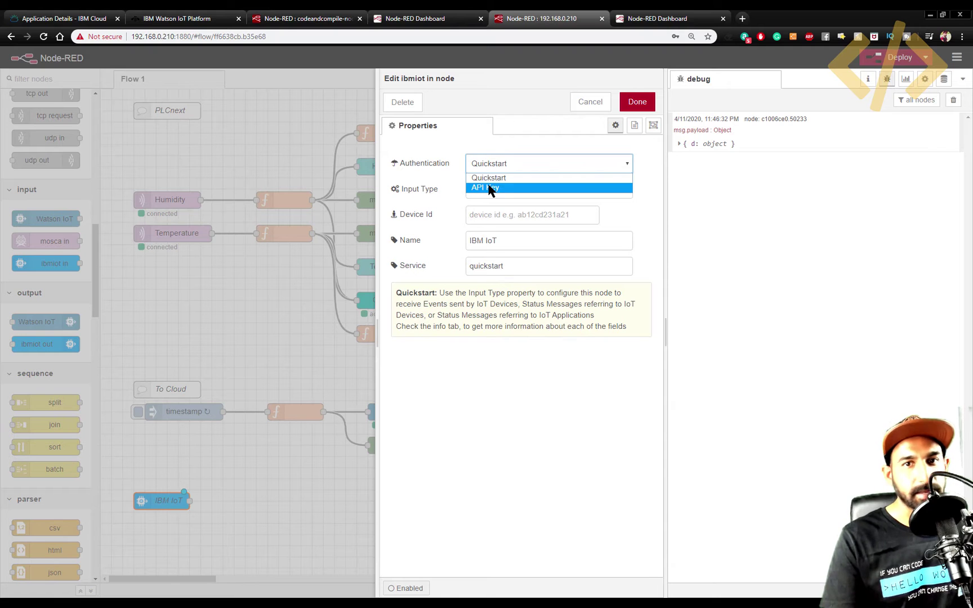
pyautogui.click(489, 189)
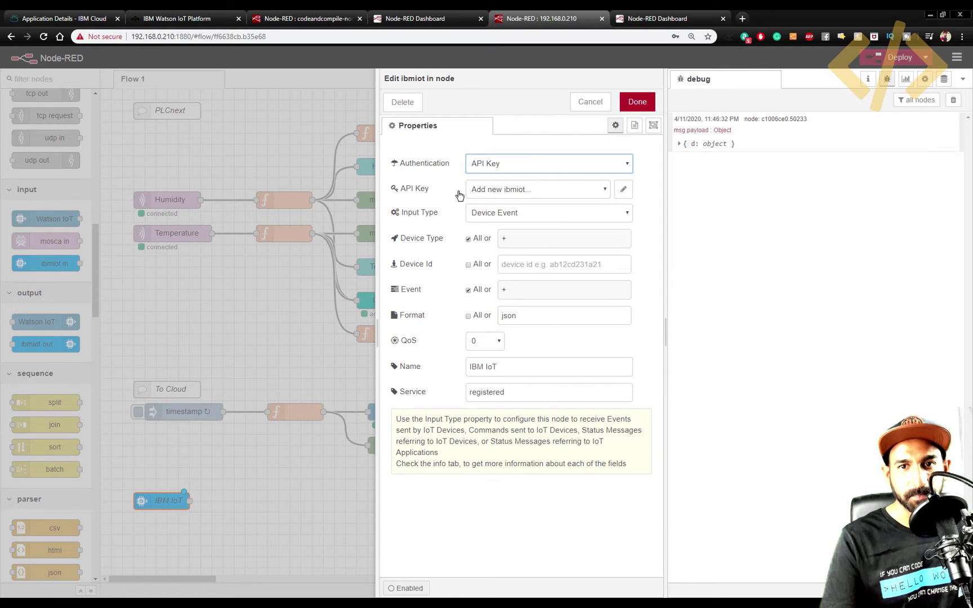
# Start a new ibmiot configuration for the node and paste in the API key copied from the Notepad++ notes.
pyautogui.click(584, 189)
pyautogui.click(585, 189)
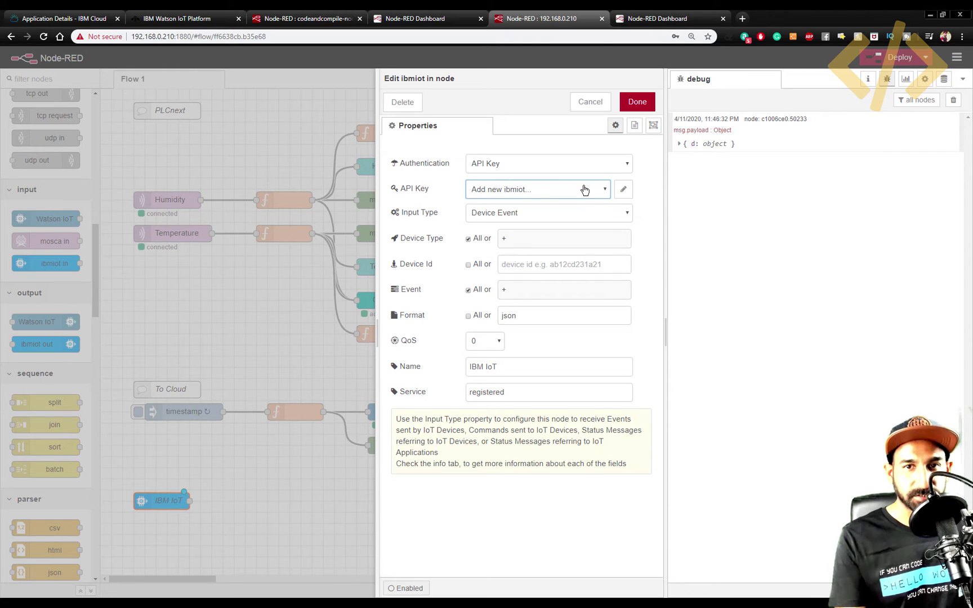
pyautogui.click(622, 190)
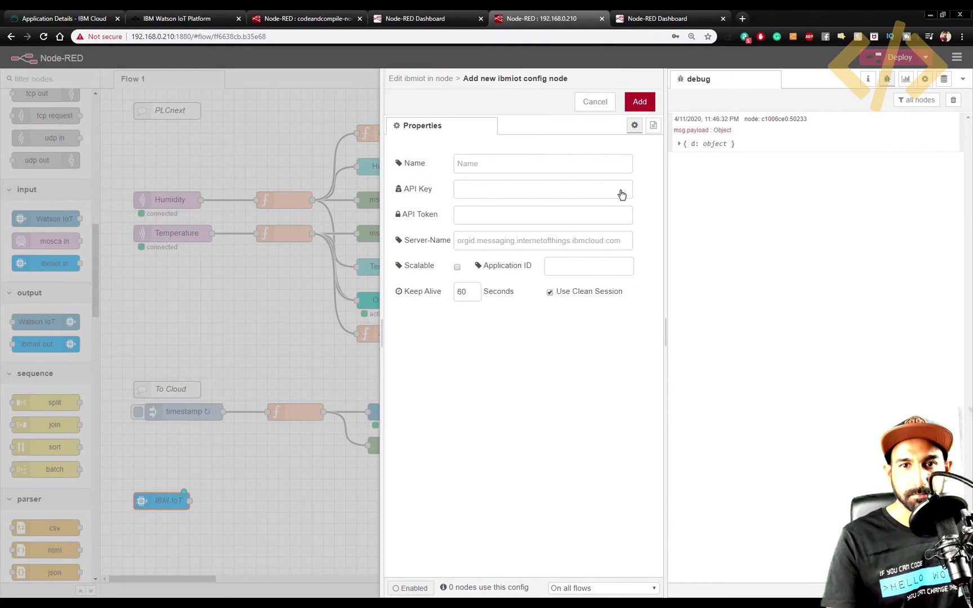
pyautogui.click(484, 194)
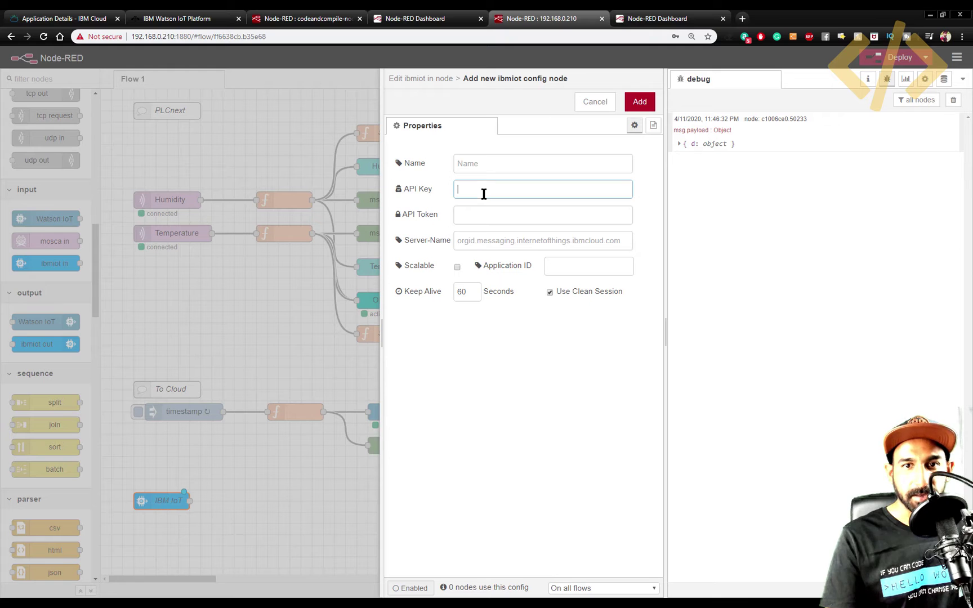
pyautogui.click(480, 189)
pyautogui.click(480, 189)
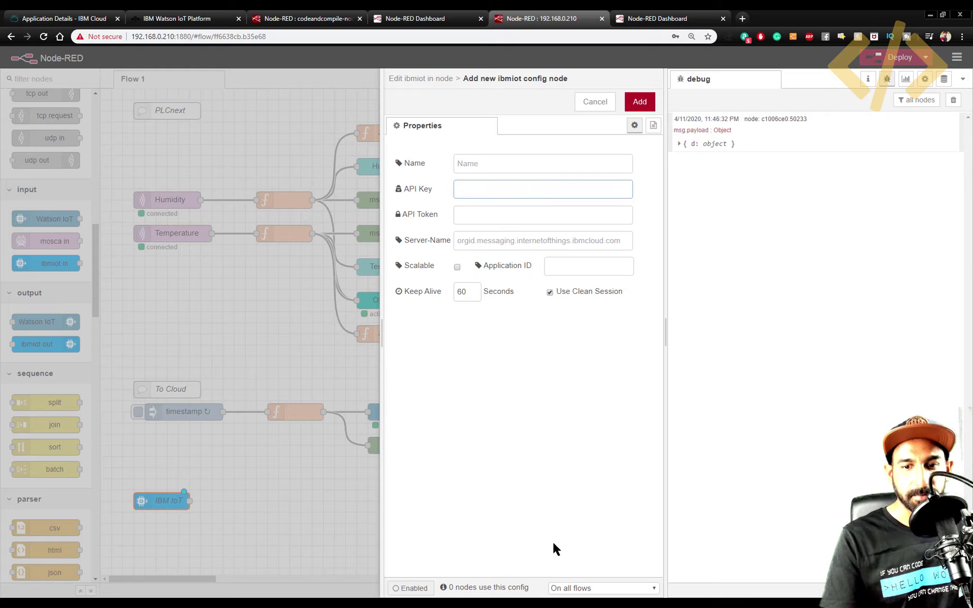
pyautogui.hotkey('alt', 'Tab')
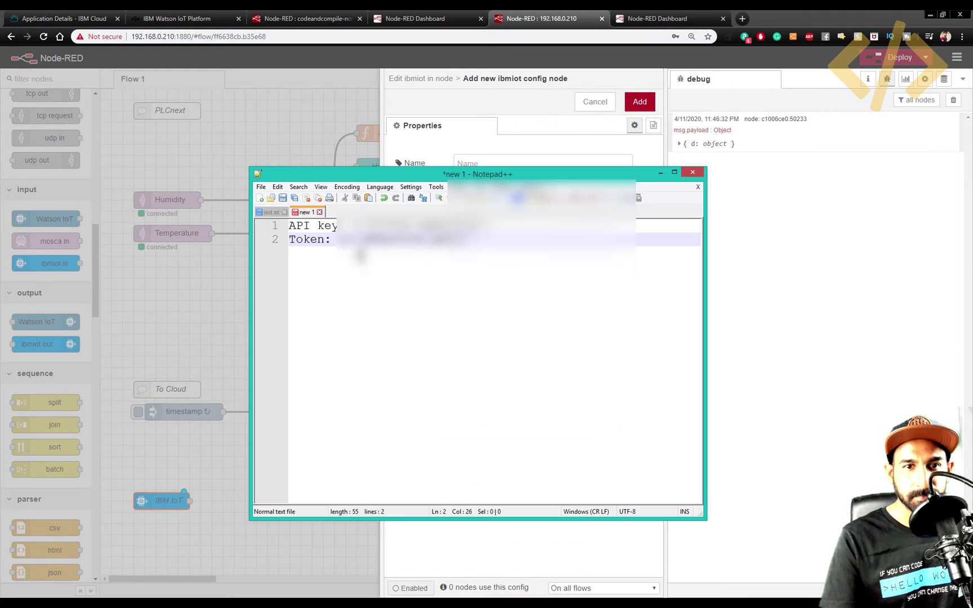
pyautogui.moveTo(484, 225); pyautogui.dragTo(344, 225)
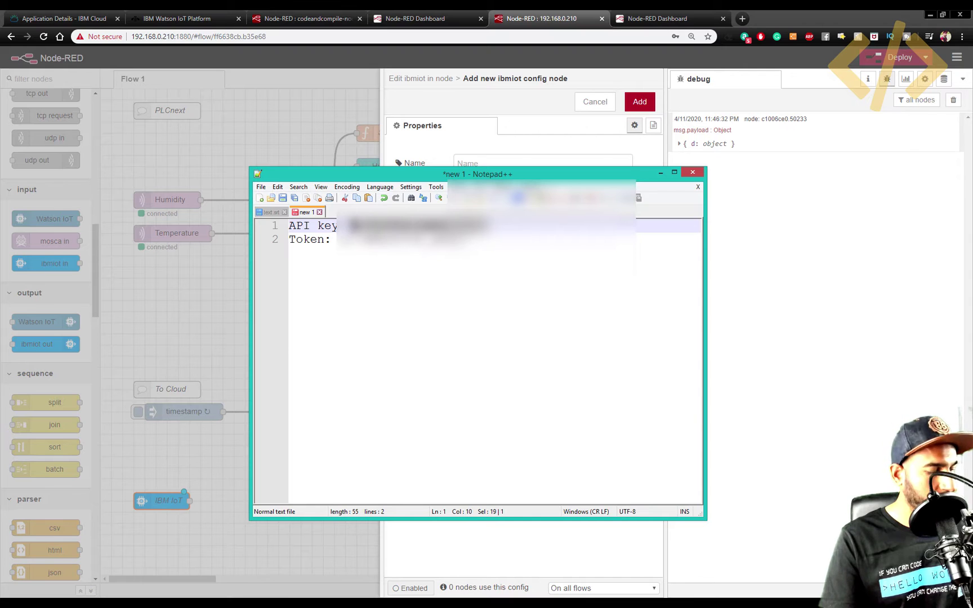
pyautogui.hotkey('ctrl', 'c')
pyautogui.click(660, 173)
pyautogui.hotkey('ctrl', 'v')
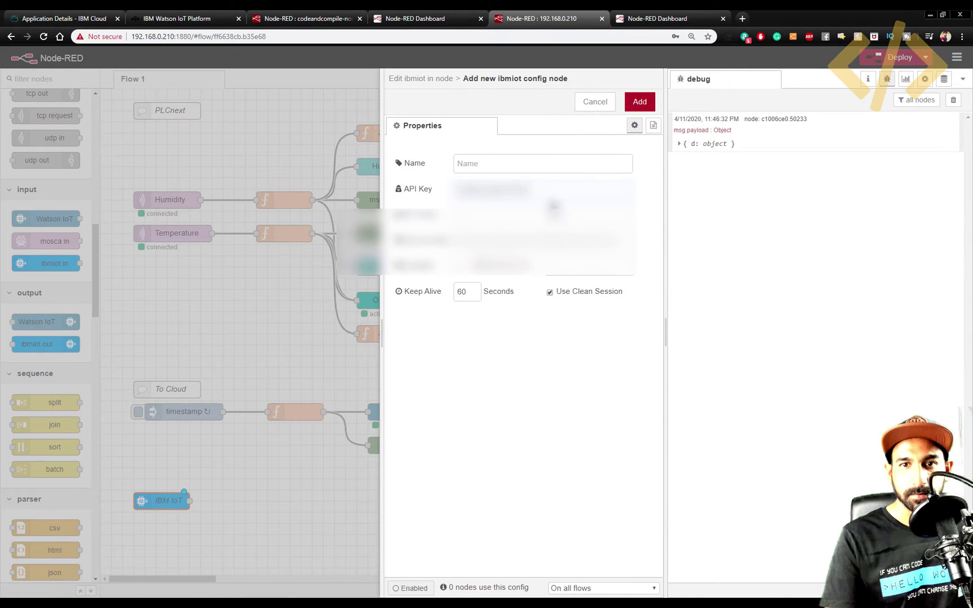
# Paste the API token from the Notepad++ notes into the ibmiot configuration and name the configuration Set-Point.
pyautogui.hotkey('alt', 'Tab')
pyautogui.moveTo(470, 239); pyautogui.dragTo(405, 239)
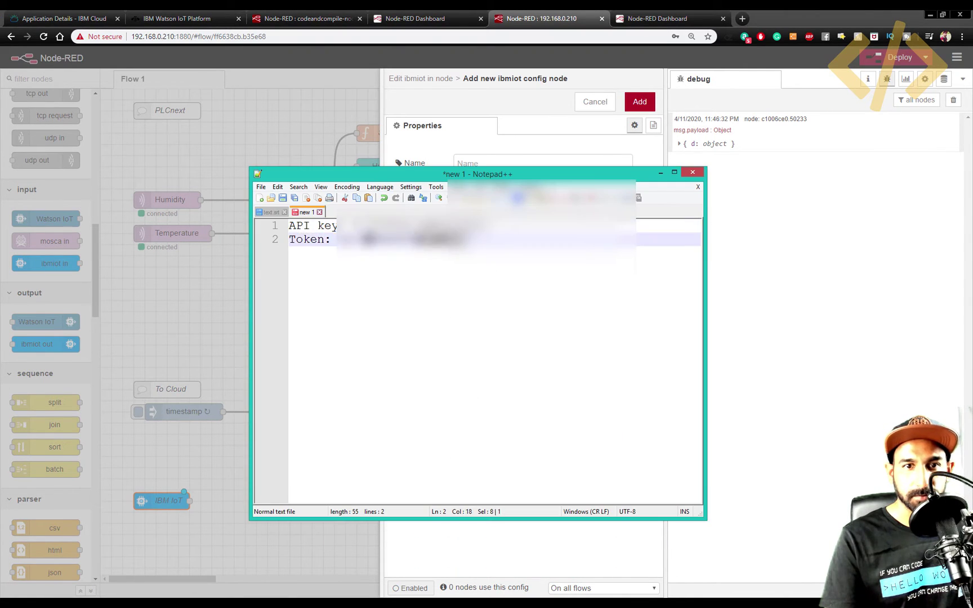
pyautogui.hotkey('ctrl', 'c')
pyautogui.click(660, 173)
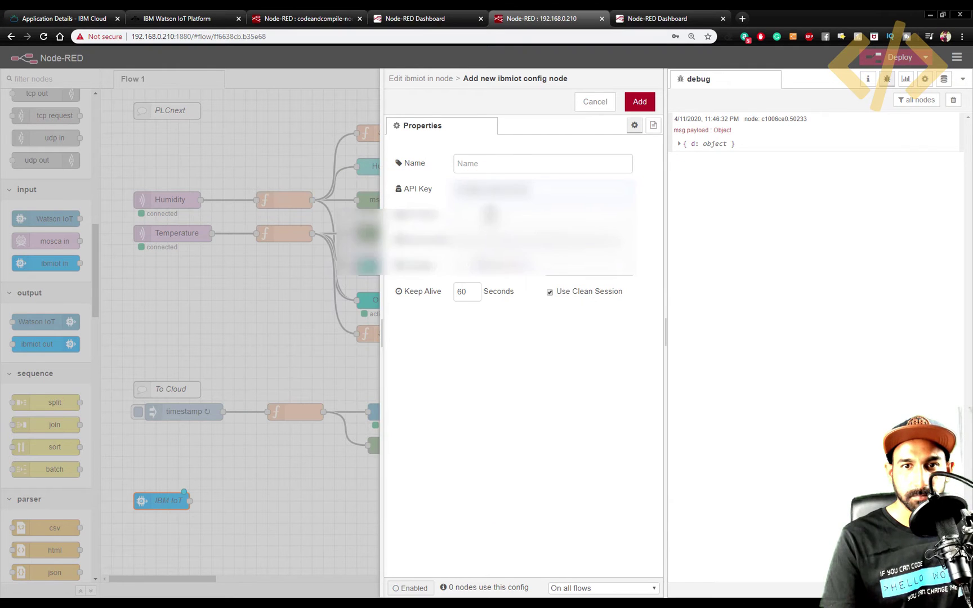
pyautogui.click(489, 168)
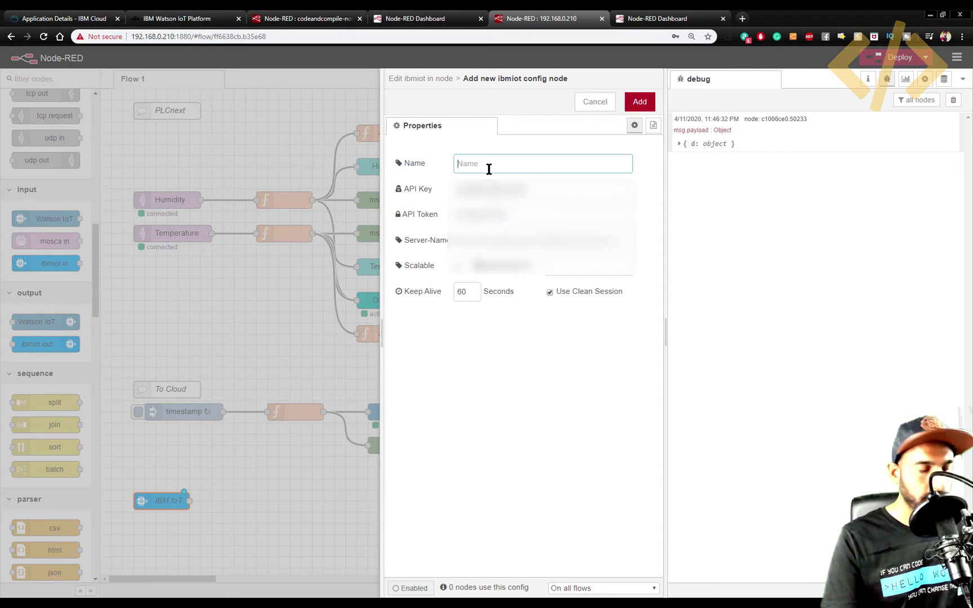
pyautogui.write('Set-Point')
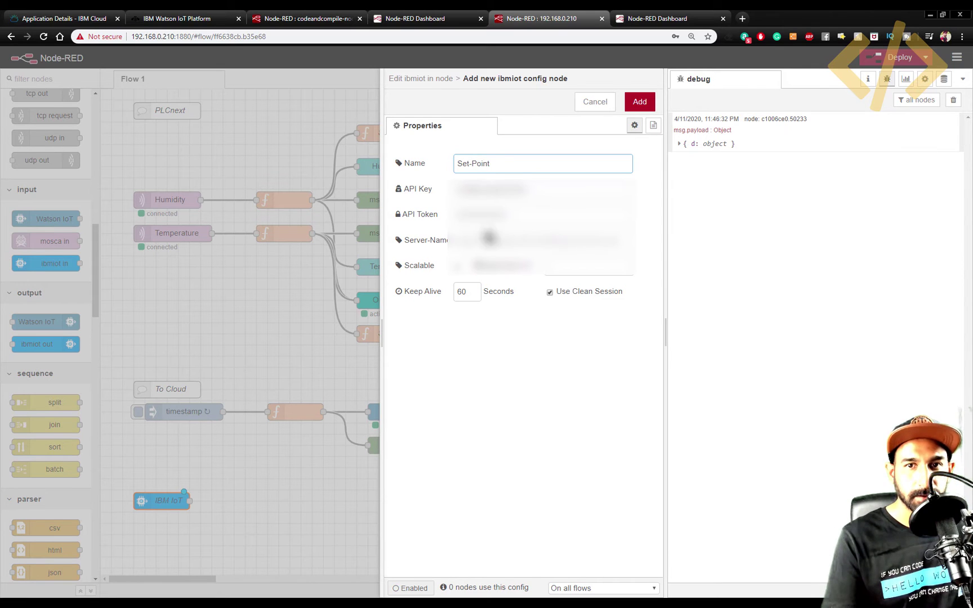
# Enter the server name using the organization ID copied from the Watson IoT Platform web address, and add the configuration.
pyautogui.click(485, 251)
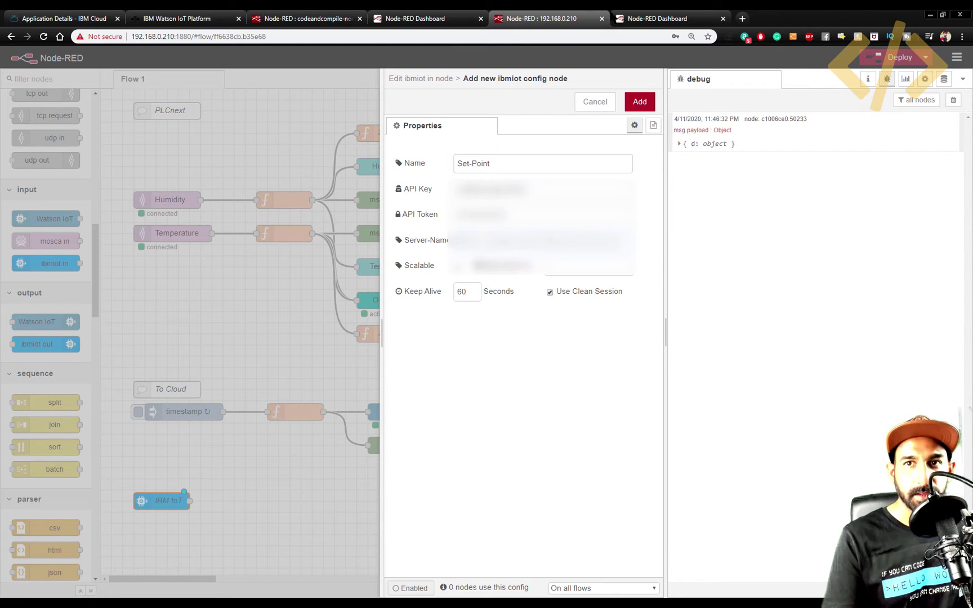
pyautogui.click(177, 18)
pyautogui.click(105, 37)
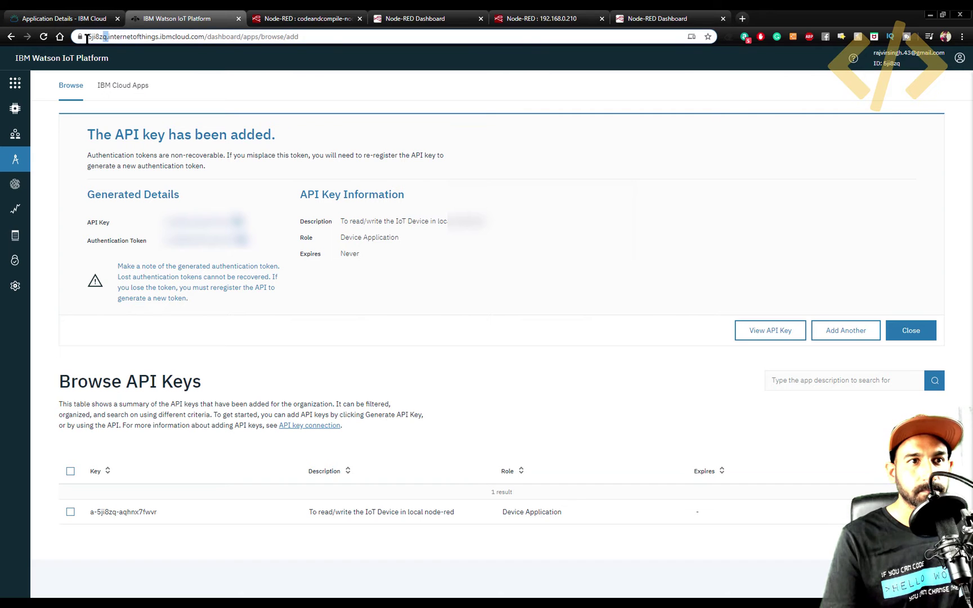
pyautogui.doubleClick(122, 37)
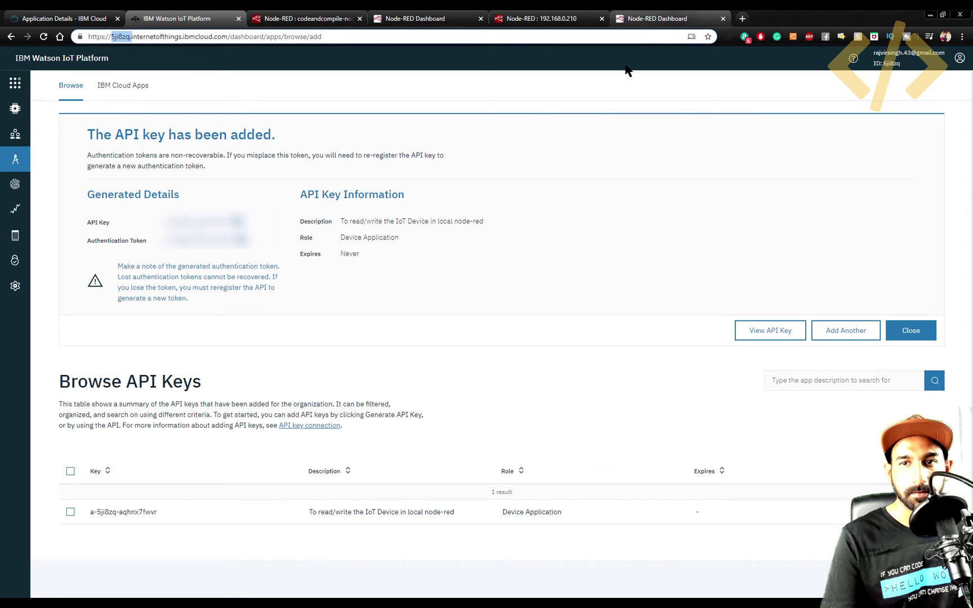
pyautogui.click(647, 18)
pyautogui.click(519, 16)
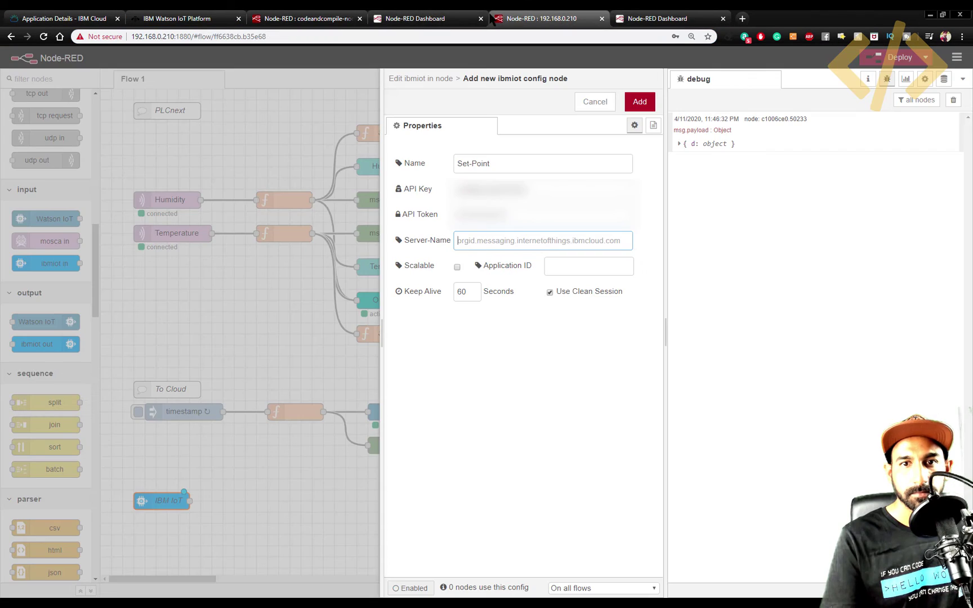
pyautogui.hotkey('ctrl', 'v')
pyautogui.write('.')
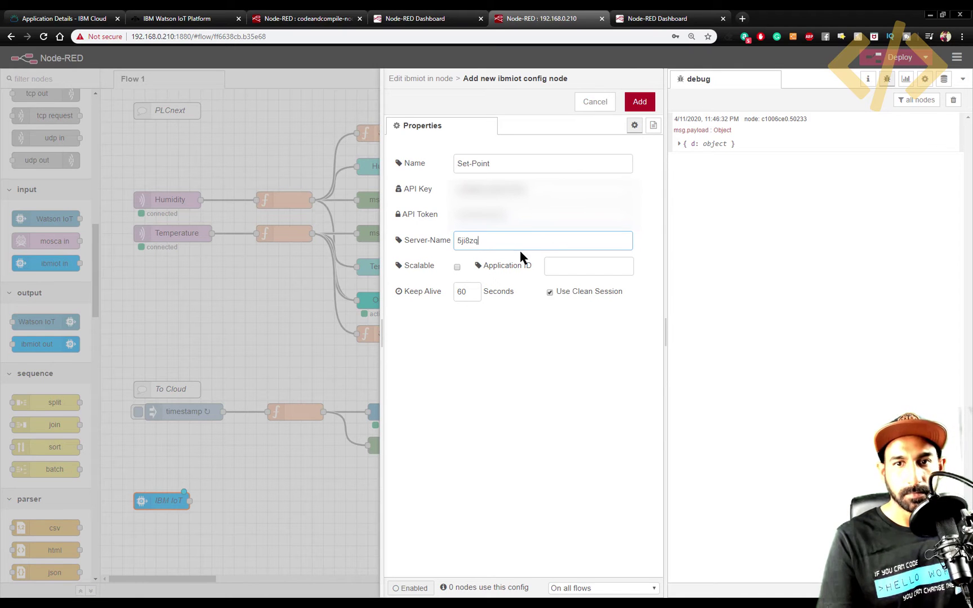
pyautogui.click(640, 103)
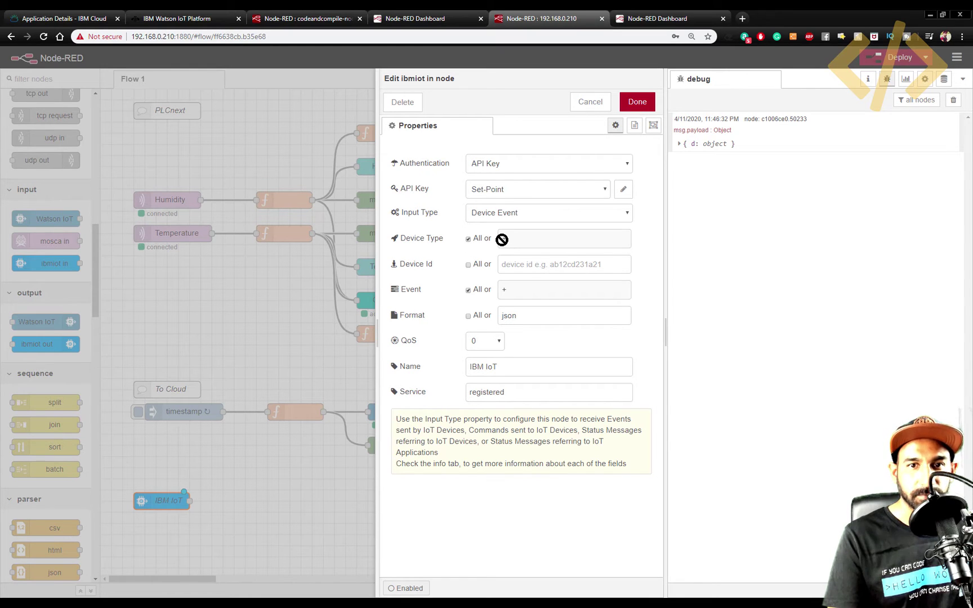
# Restrict the ibmiot in node to device type plcnext and device ID setpoint.
pyautogui.click(468, 240)
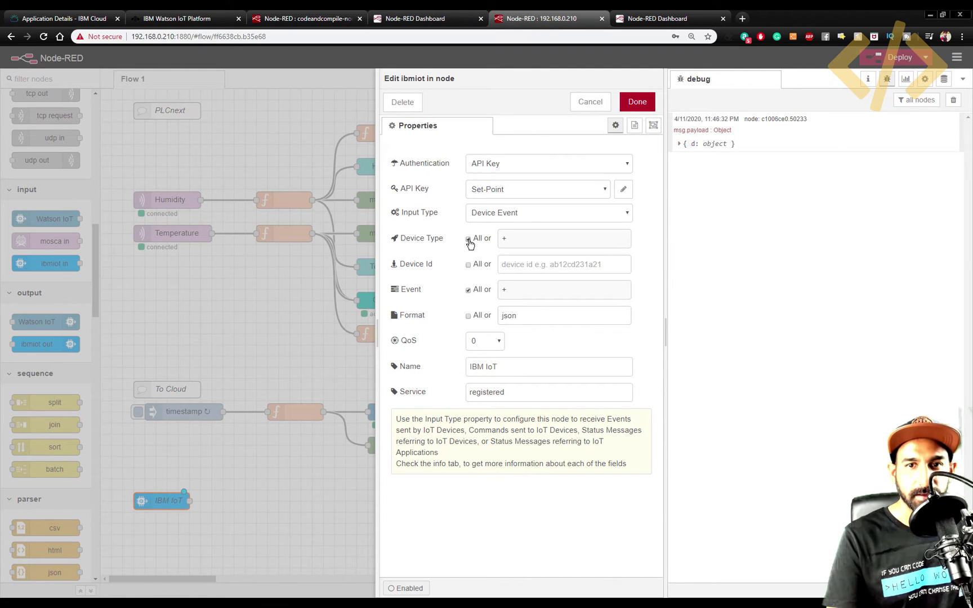
pyautogui.click(488, 240)
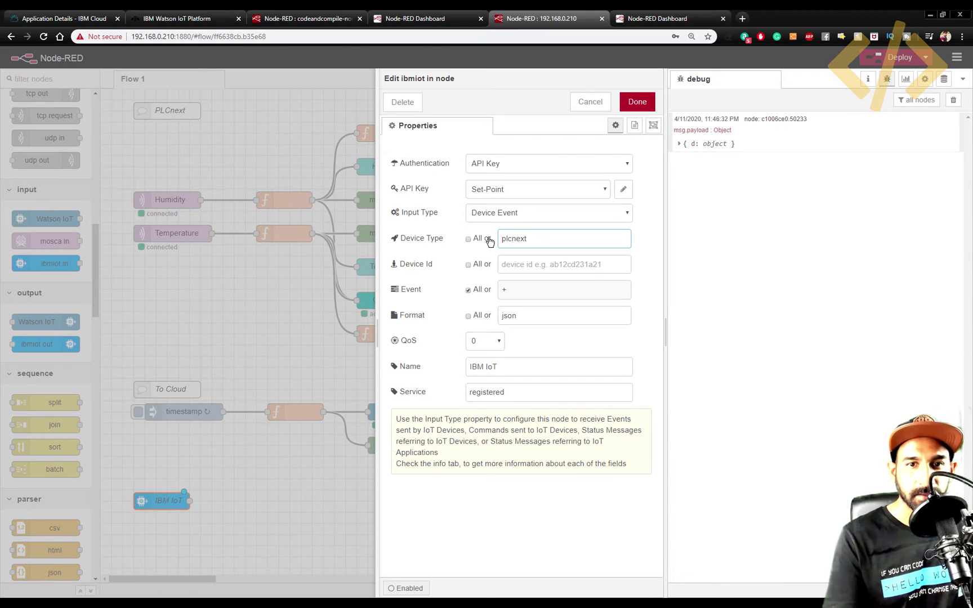
pyautogui.click(523, 269)
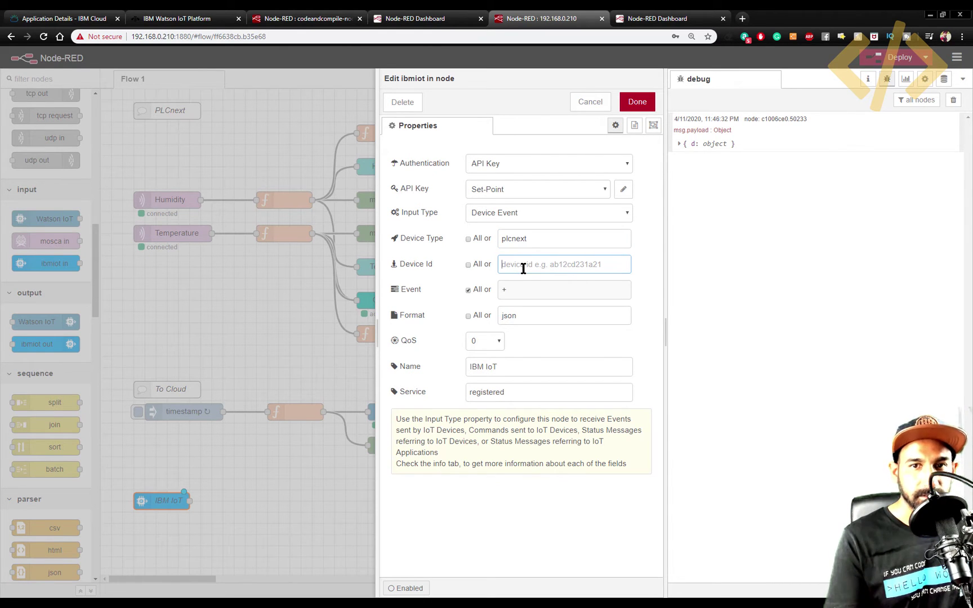
pyautogui.write('setpoint')
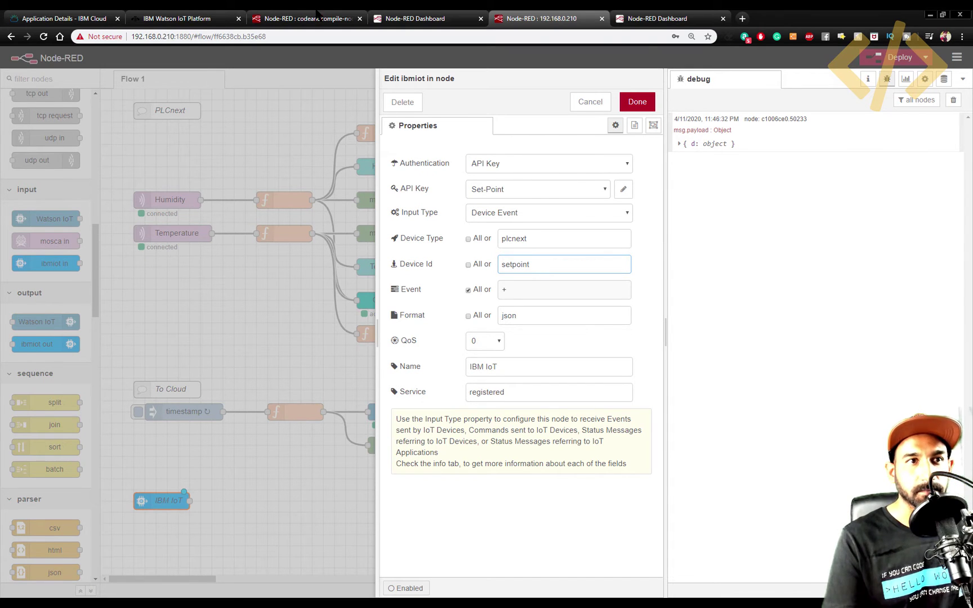
# Review the setpoint device's recent events in the Watson IoT Platform device list and the set point on the cloud dashboard.
pyautogui.click(70, 18)
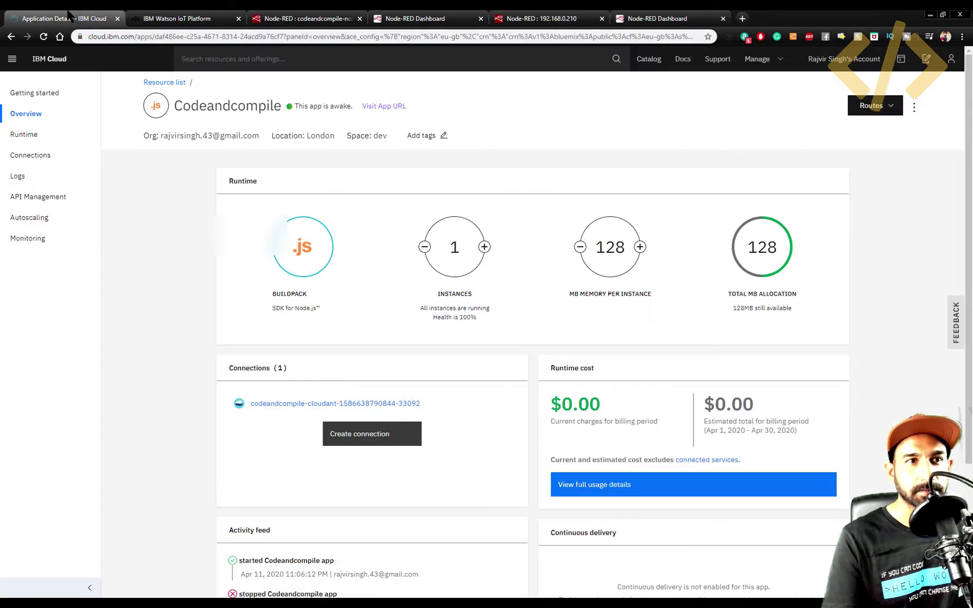
pyautogui.click(166, 16)
pyautogui.moveTo(25, 138)
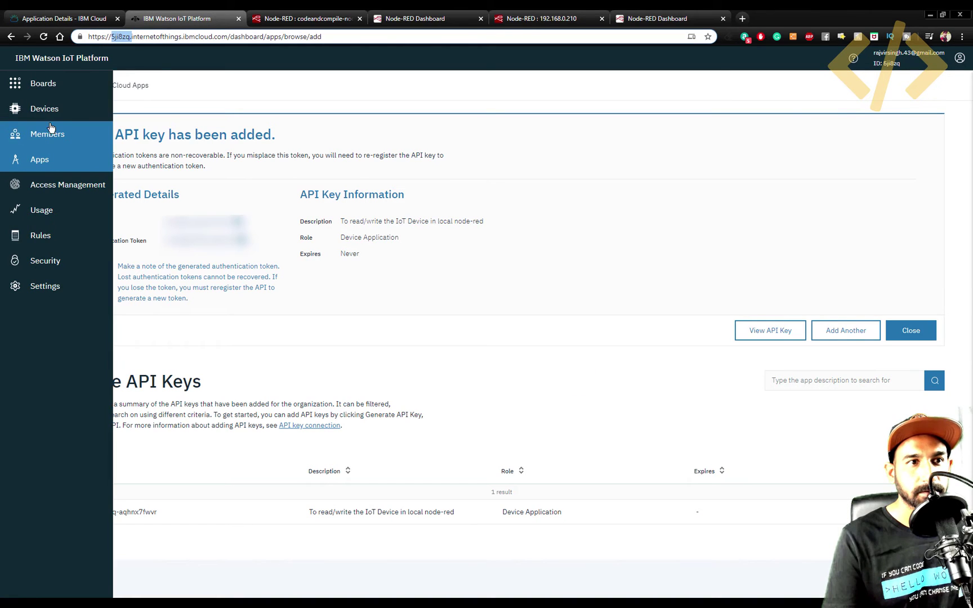
pyautogui.click(56, 110)
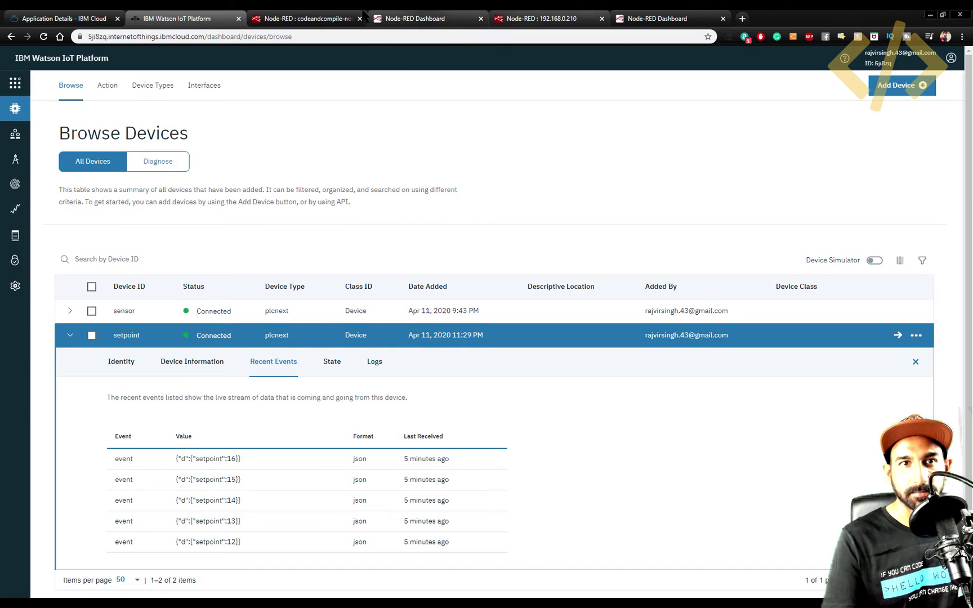
pyautogui.click(352, 16)
pyautogui.click(397, 16)
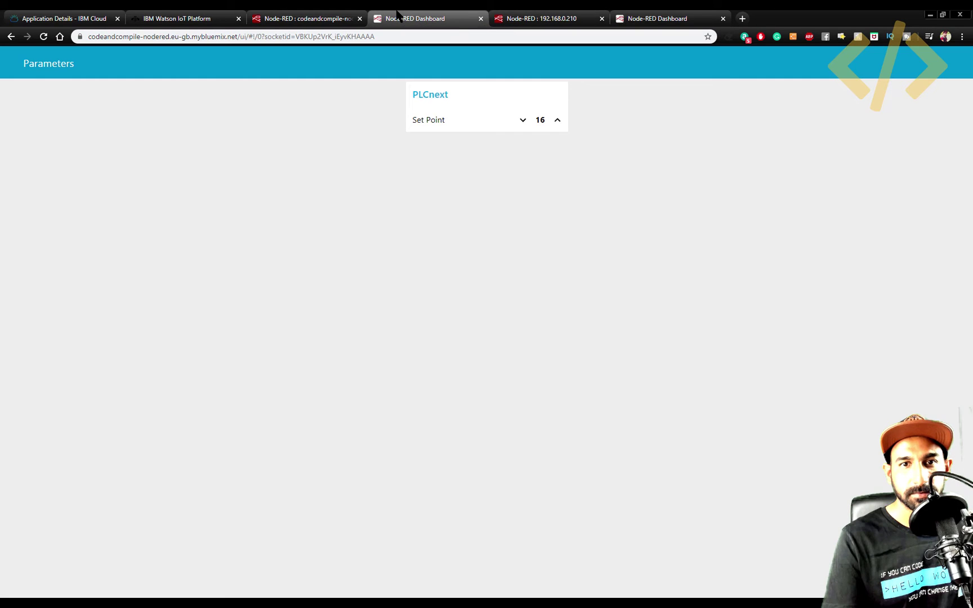
pyautogui.click(648, 17)
pyautogui.click(540, 17)
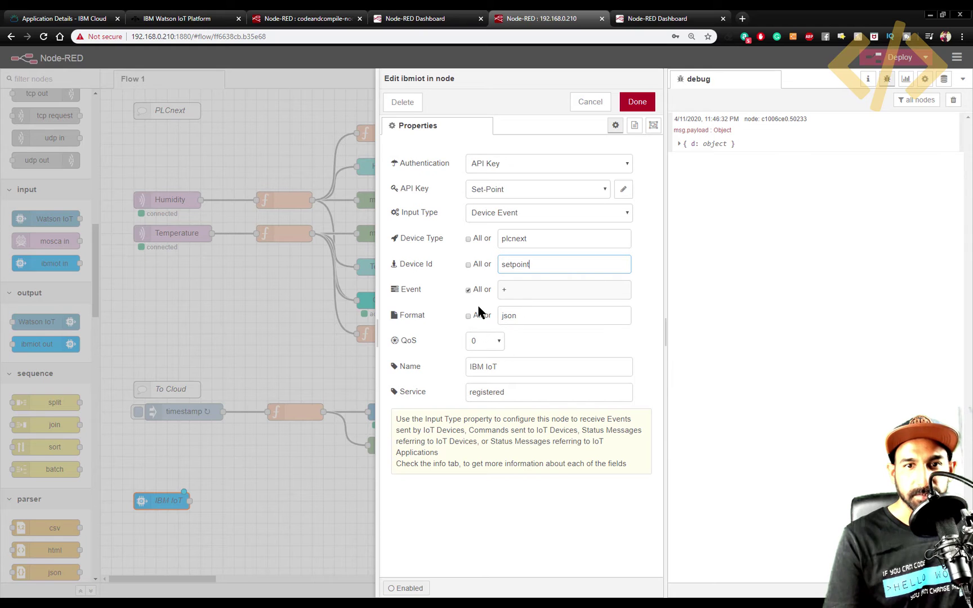
# Save the ibmiot in node, wire a new debug node to its output, and deploy the flow.
pyautogui.click(637, 102)
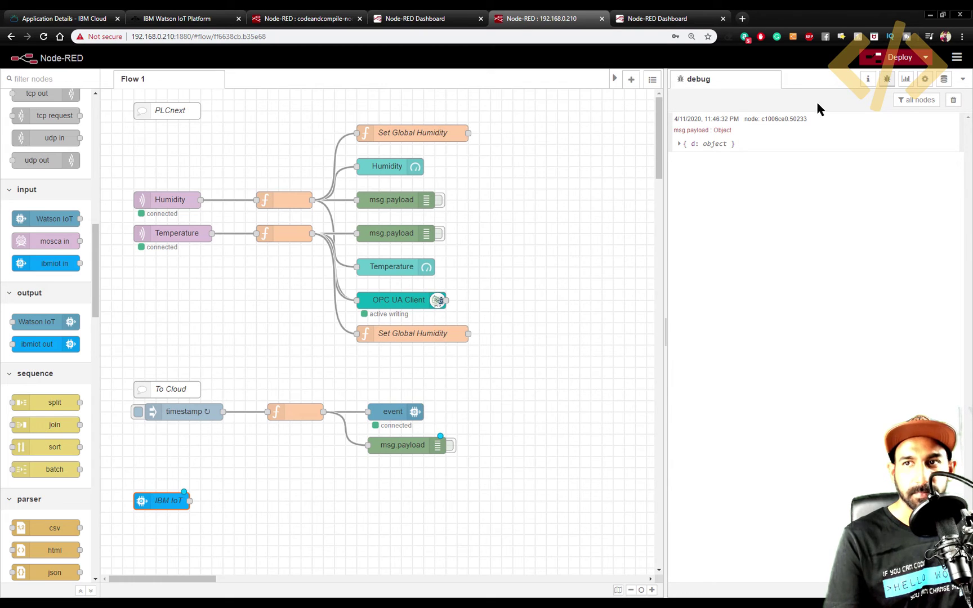
pyautogui.scroll(12, 66, 278)
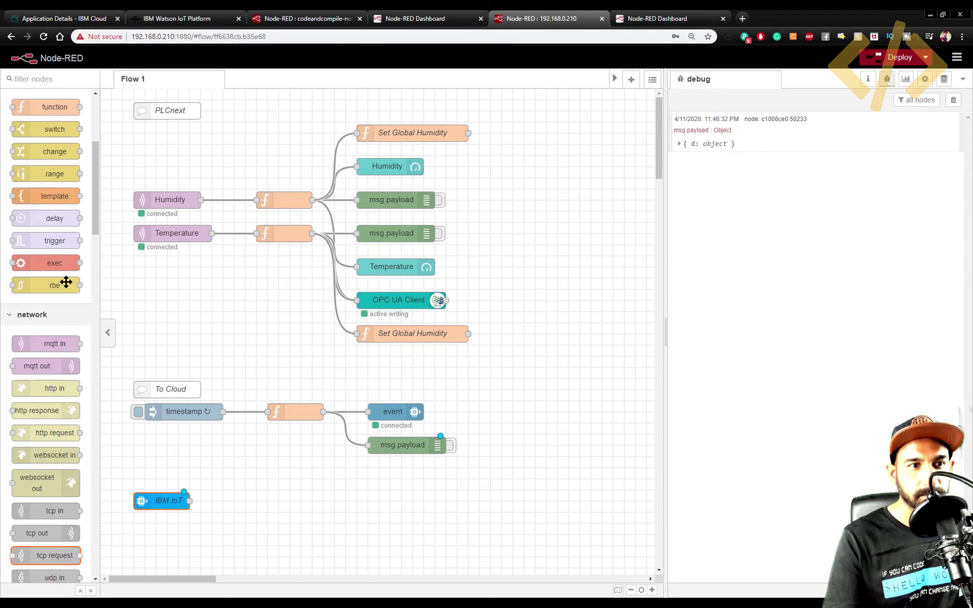
pyautogui.moveTo(36, 163)
pyautogui.mouseDown()
pyautogui.moveTo(401, 512)
pyautogui.moveTo(190, 501)
pyautogui.mouseUp()
pyautogui.moveTo(402, 513)
pyautogui.mouseDown()
pyautogui.moveTo(396, 491)
pyautogui.moveTo(398, 512)
pyautogui.mouseUp()
pyautogui.click(896, 58)
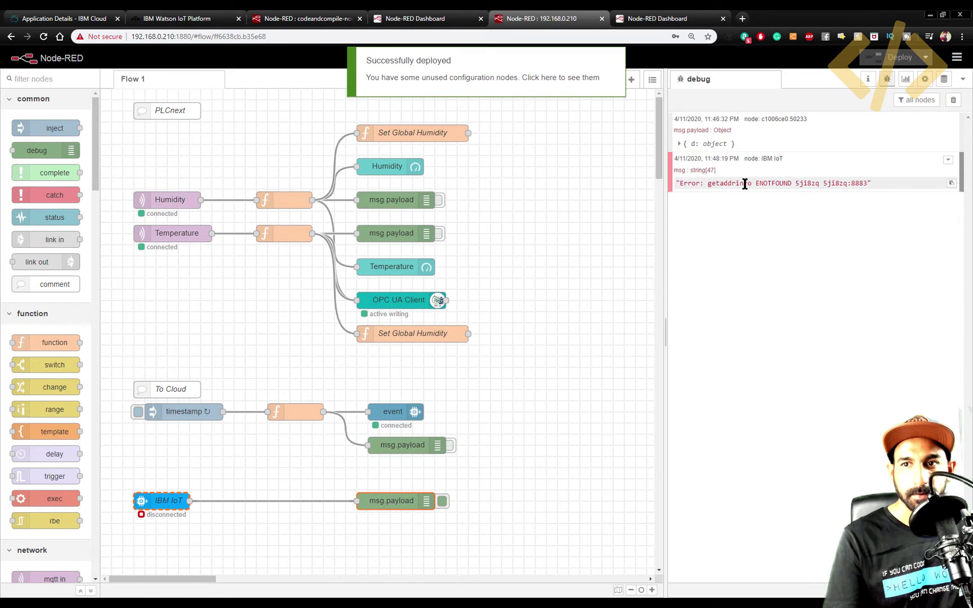
# Set the server name in the Set-Point configuration to the organization ID followed by .messaging.internetofthings.ibmcloud.com.
pyautogui.doubleClick(162, 500)
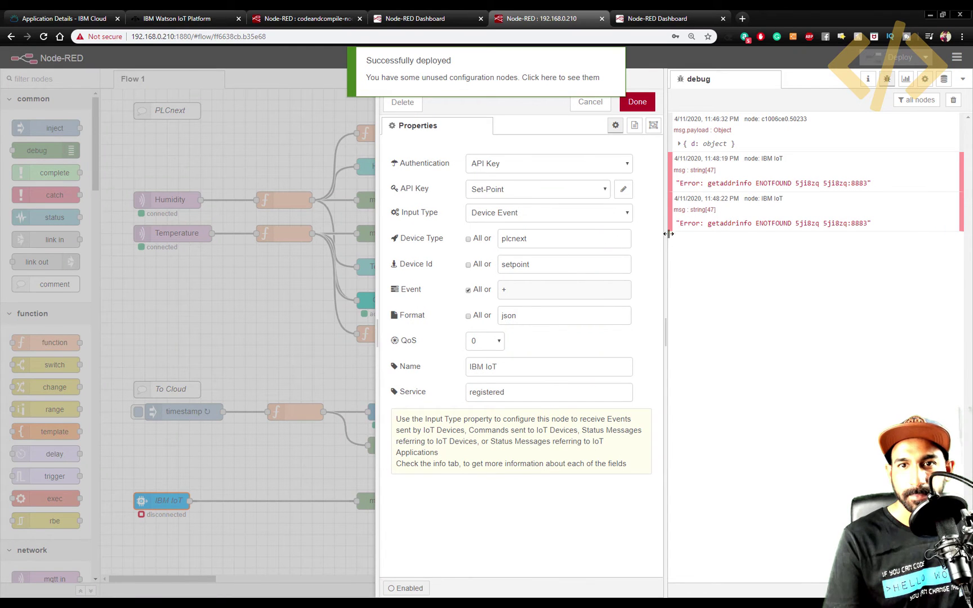
pyautogui.click(624, 190)
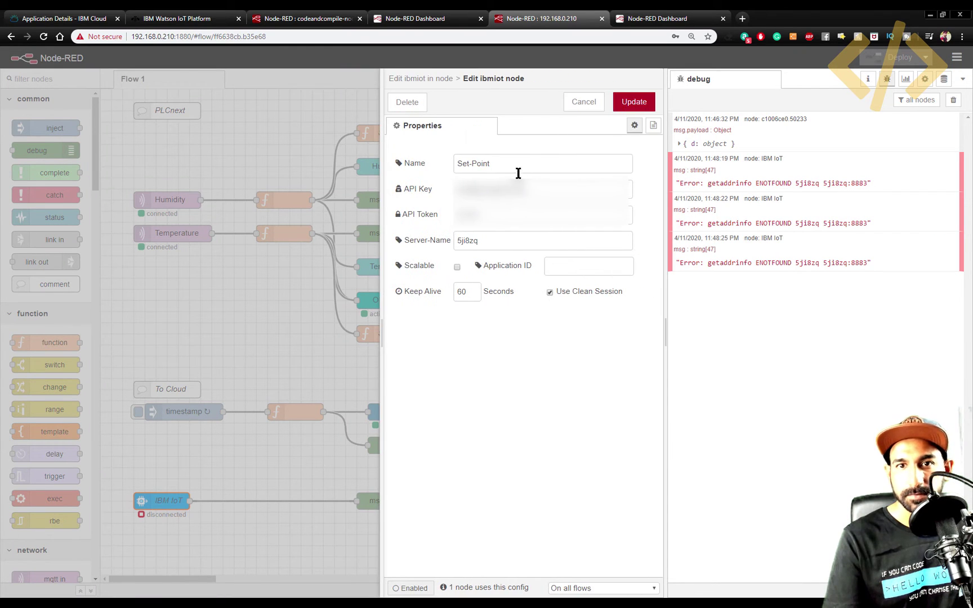
pyautogui.click(495, 241)
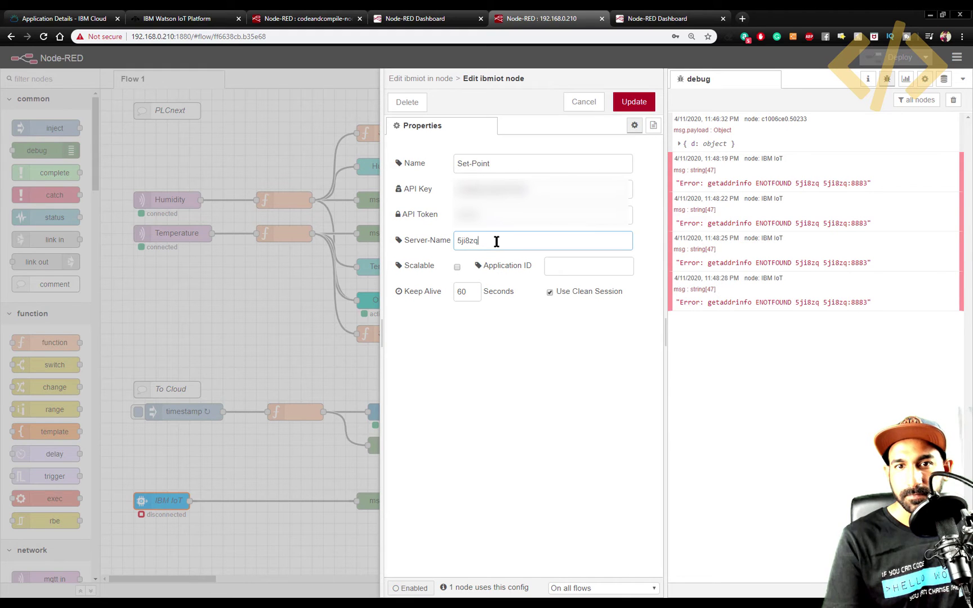
pyautogui.moveTo(507, 244); pyautogui.dragTo(366, 249)
pyautogui.hotkey('ctrl', 'c')
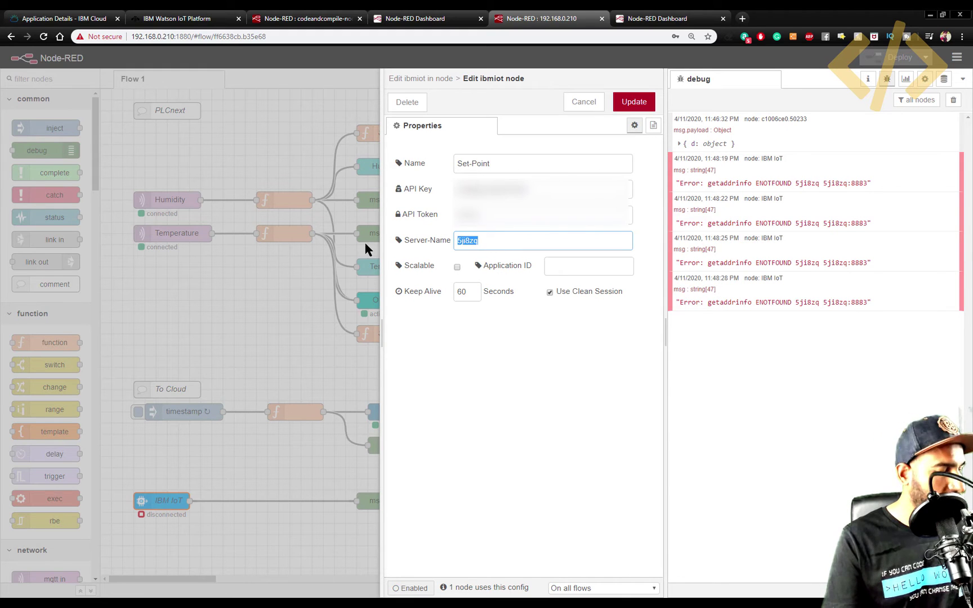
pyautogui.press('BackSpace')
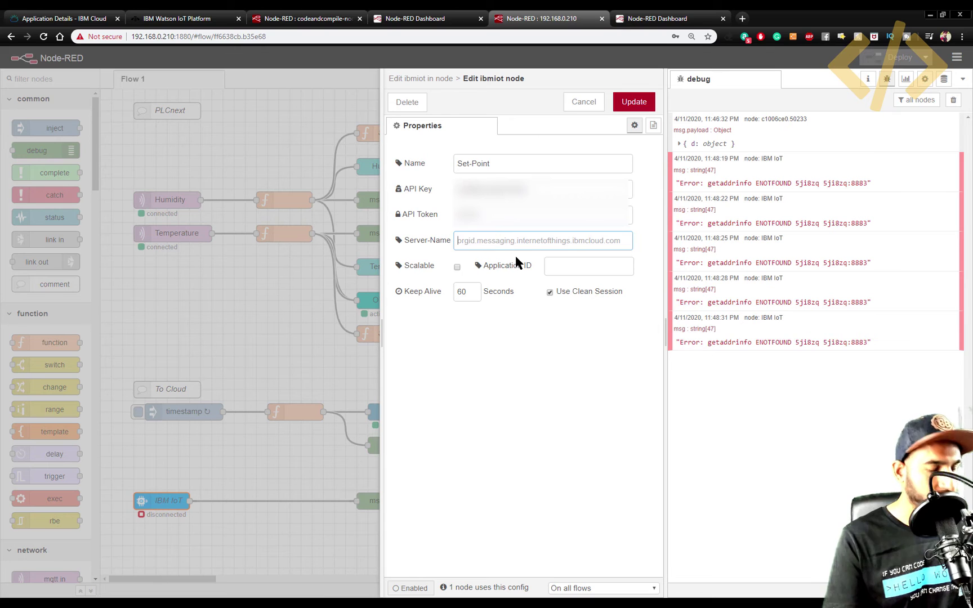
pyautogui.hotkey('ctrl', 'v')
pyautogui.write('.m')
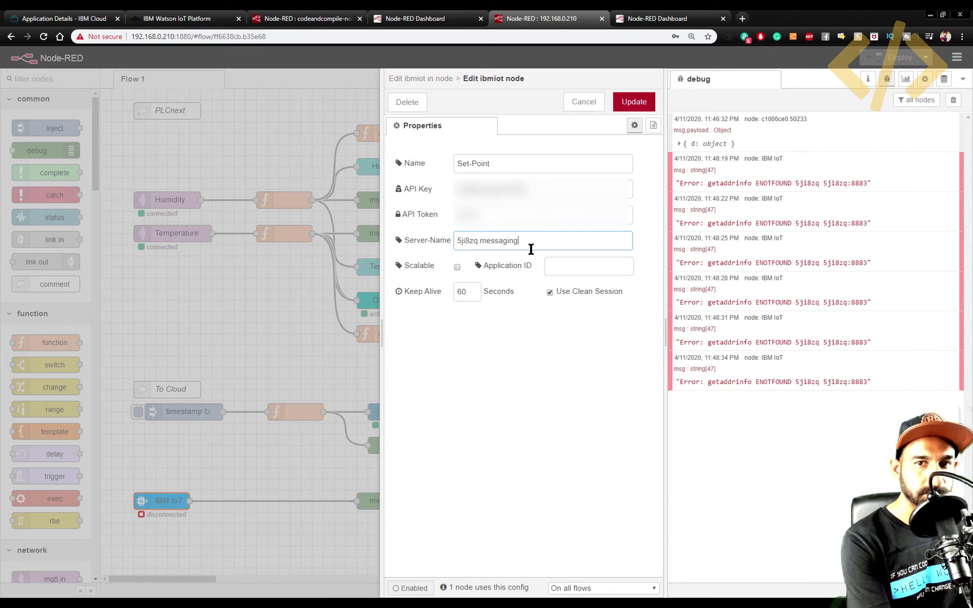
pyautogui.write('essaging.internetofthings.ibmcloud.com')
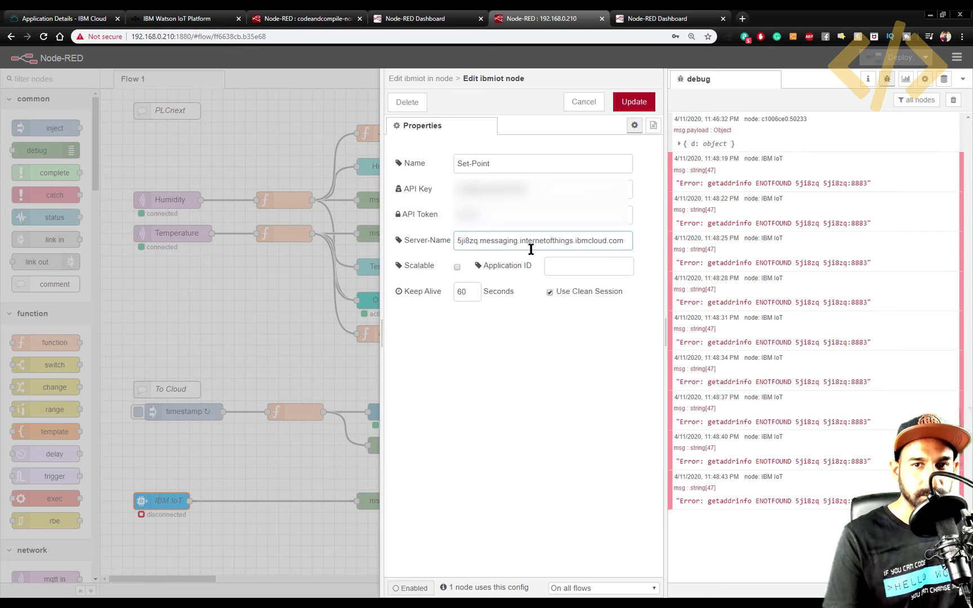
# Save the Set-Point configuration with the full server name pasted in again, and redeploy the flow with a cleared debug log.
pyautogui.tripleClick(531, 248)
pyautogui.hotkey('ctrl', 'c')
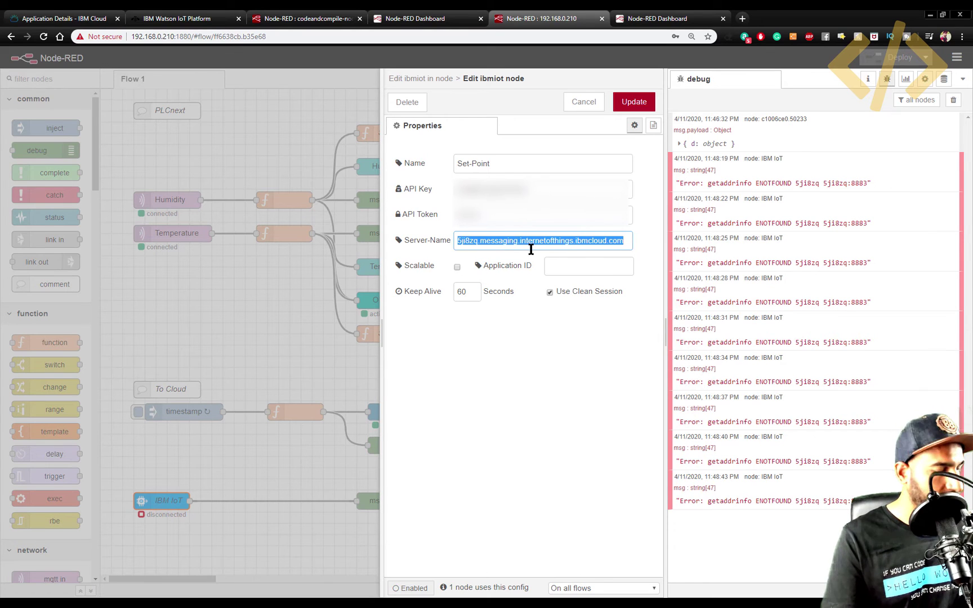
pyautogui.press('BackSpace')
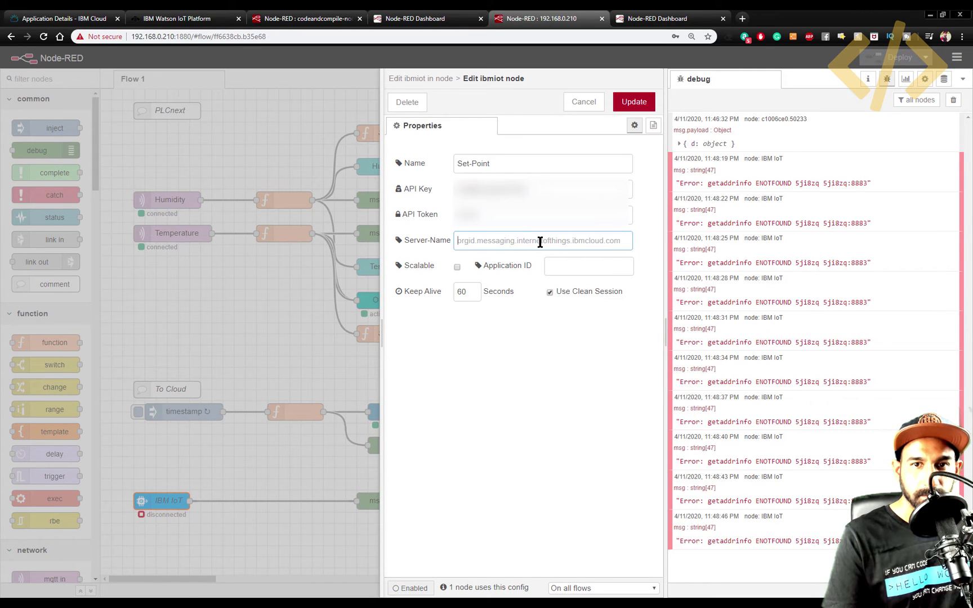
pyautogui.hotkey('ctrl', 'v')
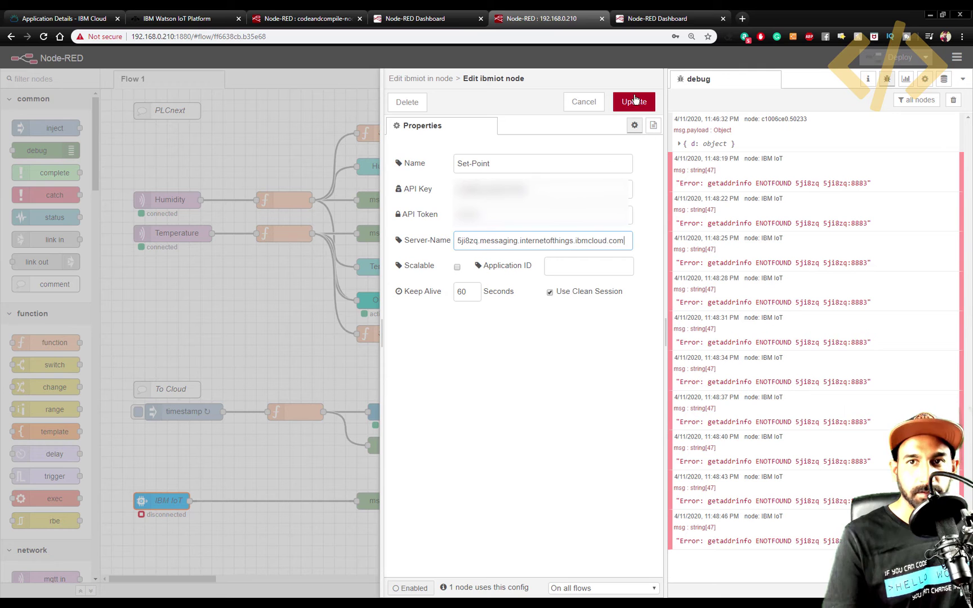
pyautogui.click(634, 102)
pyautogui.click(637, 100)
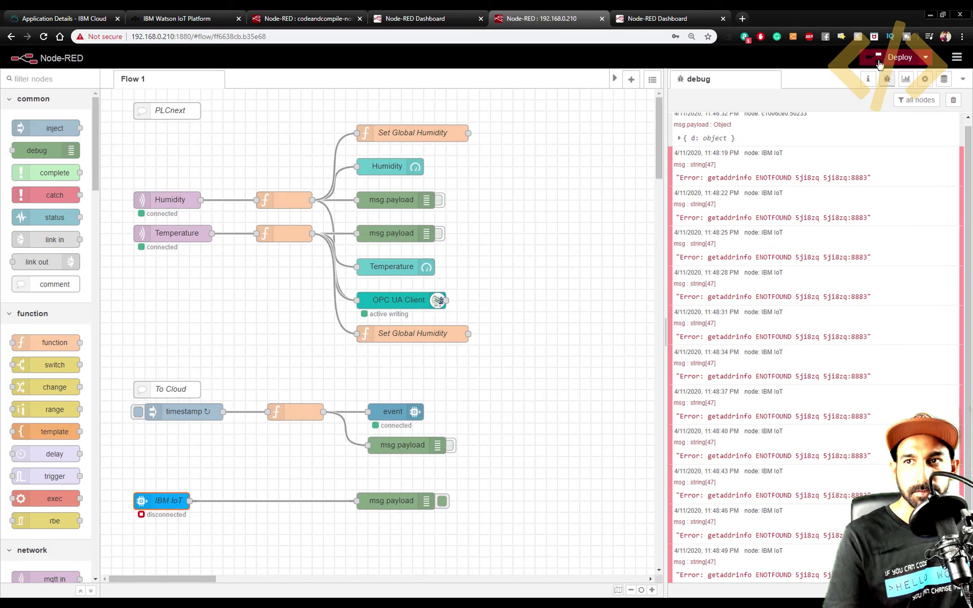
pyautogui.click(895, 57)
pyautogui.click(953, 100)
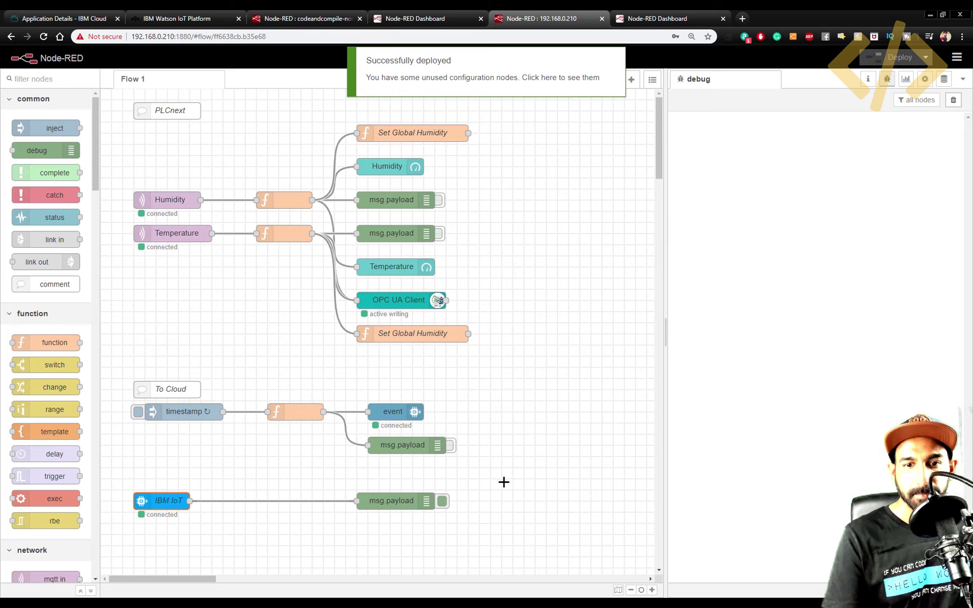
# Move the IBM IoT node and its debug node up beneath the To Cloud flow and redeploy.
pyautogui.moveTo(504, 482); pyautogui.dragTo(112, 549)
pyautogui.moveTo(373, 500); pyautogui.dragTo(402, 467)
pyautogui.moveTo(496, 449); pyautogui.dragTo(123, 509)
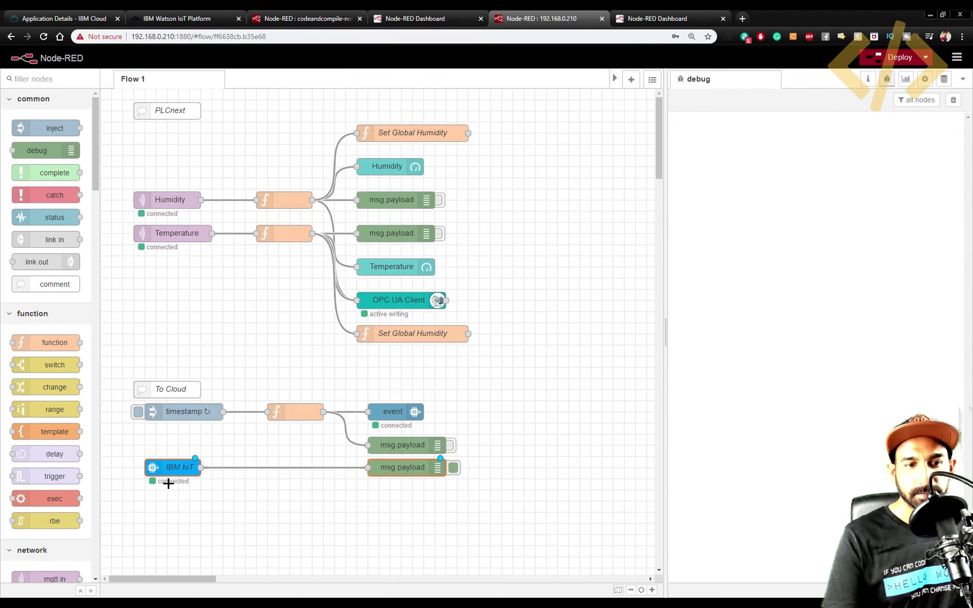
pyautogui.moveTo(182, 471); pyautogui.dragTo(185, 483)
pyautogui.click(336, 422)
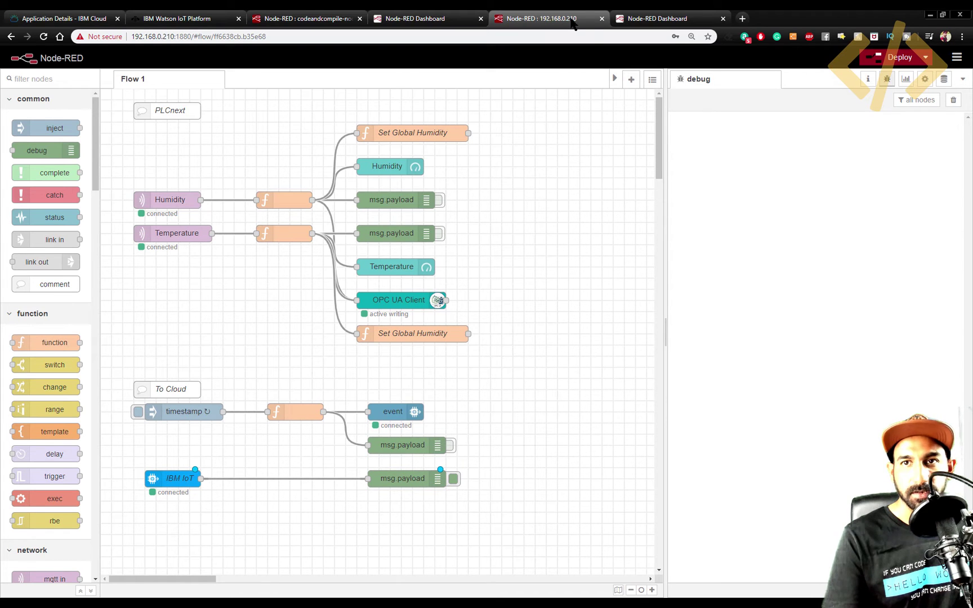
pyautogui.click(899, 57)
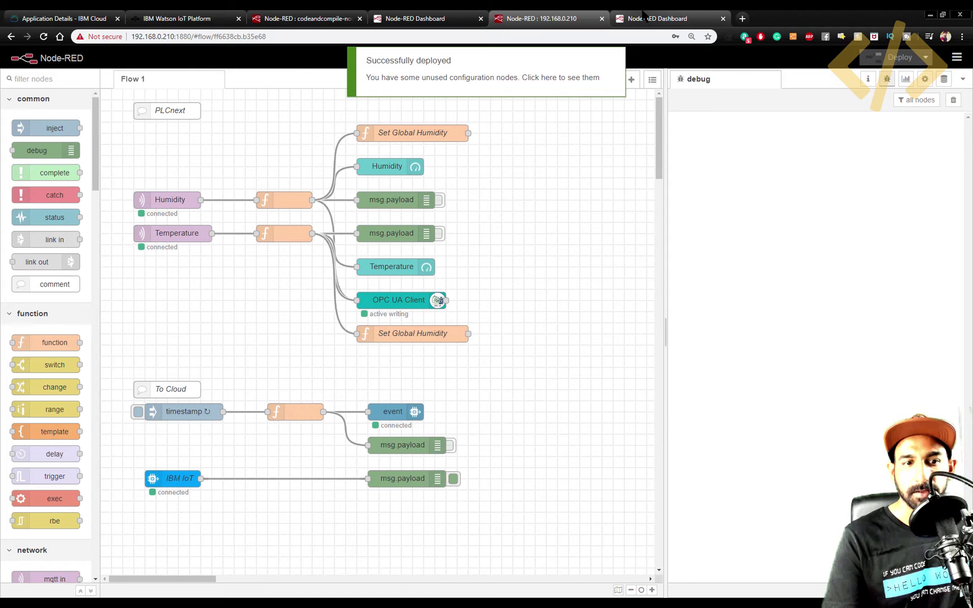
# Shrink the browser window to about half the screen and collapse the debug sidebar to show the whole flow.
pyautogui.click(943, 14)
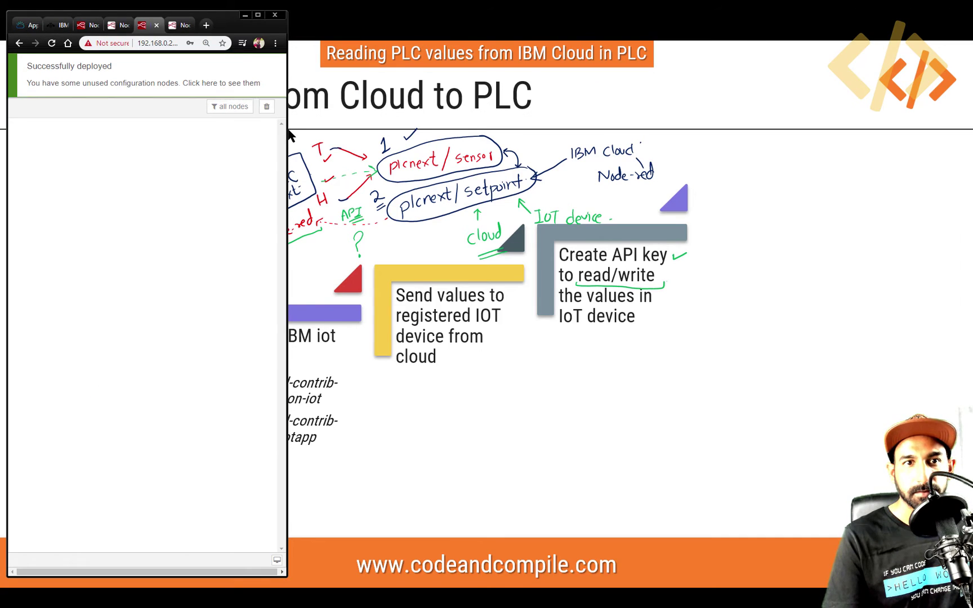
pyautogui.moveTo(288, 133); pyautogui.dragTo(523, 164)
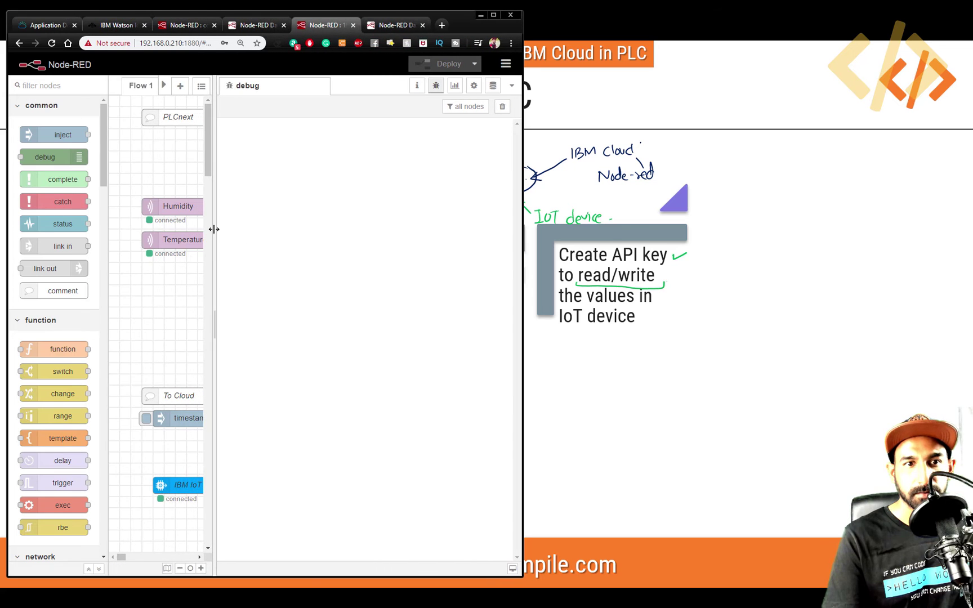
pyautogui.moveTo(211, 228); pyautogui.dragTo(445, 258)
# Move the IBM IoT node closer to its debug node and bring back a narrow debug sidebar.
pyautogui.moveTo(182, 490); pyautogui.dragTo(270, 490)
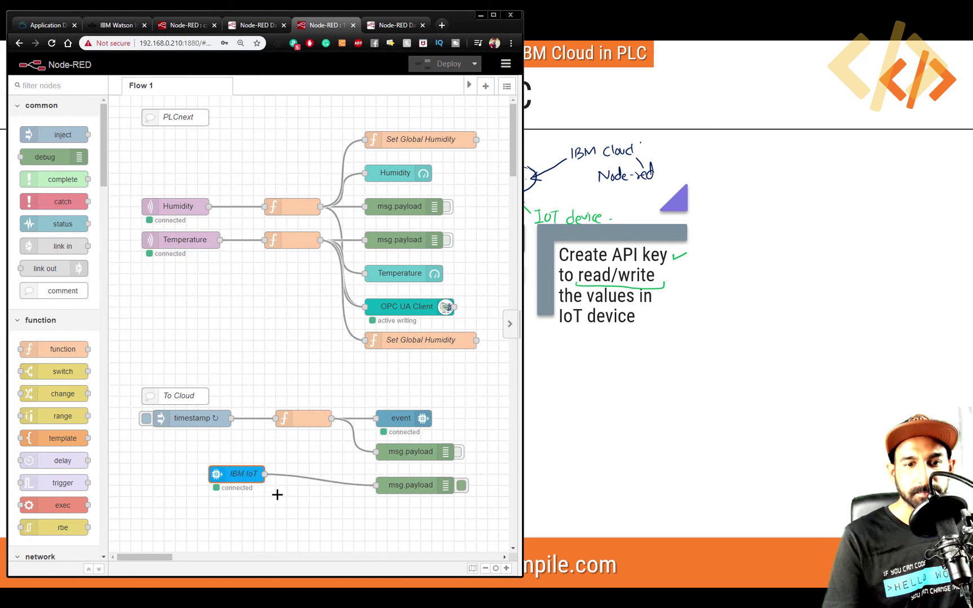
pyautogui.moveTo(149, 558); pyautogui.dragTo(159, 559)
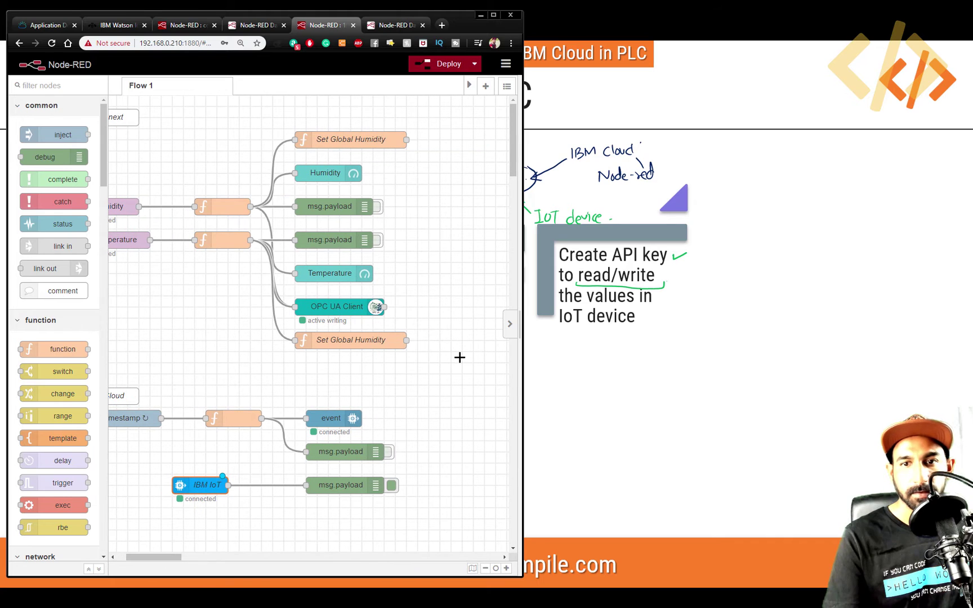
pyautogui.moveTo(507, 327); pyautogui.dragTo(412, 327)
# Detach the cloud Node-RED dashboard into a separate compact window beside the local Node-RED window.
pyautogui.click(254, 25)
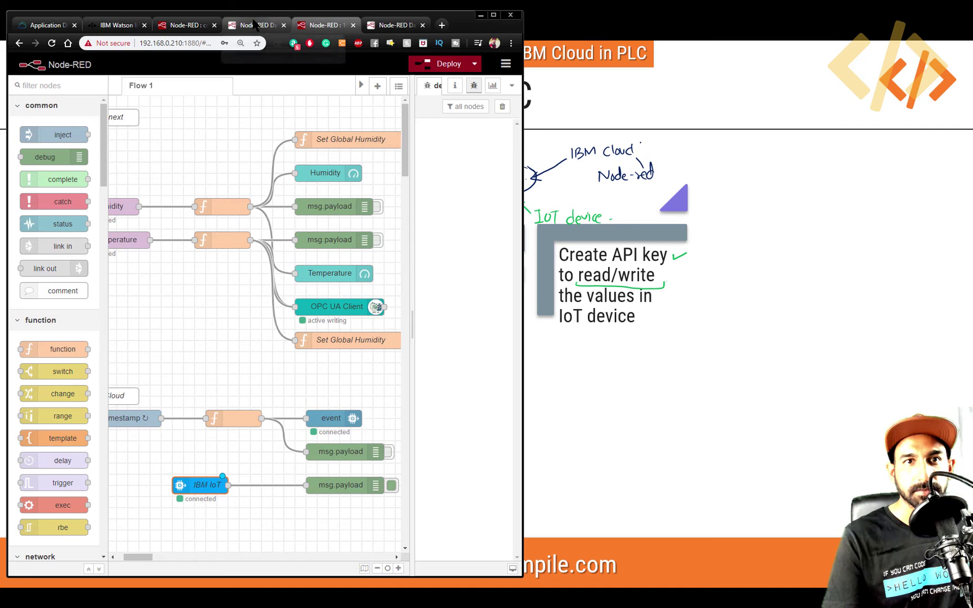
pyautogui.moveTo(259, 27); pyautogui.dragTo(711, 36)
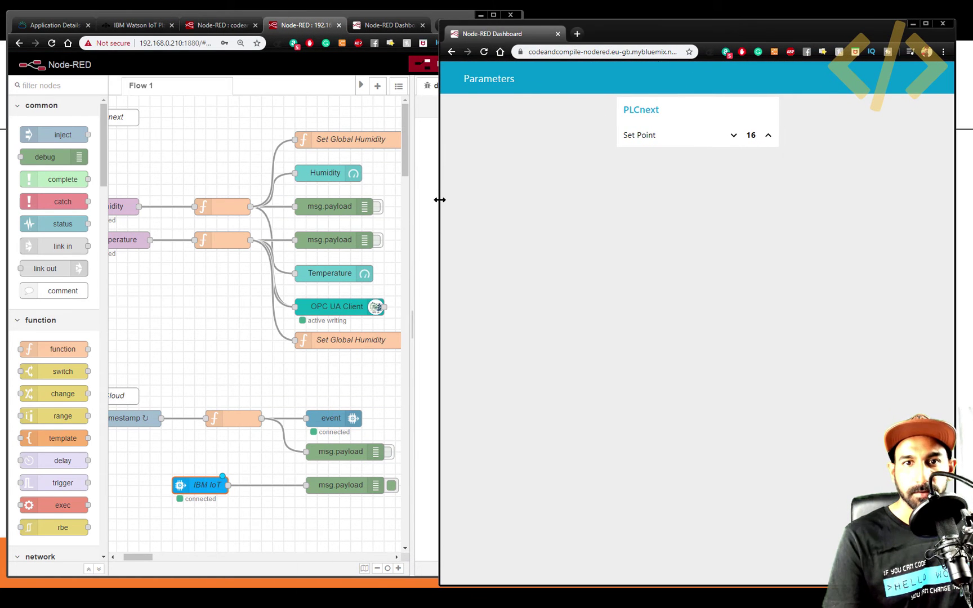
pyautogui.moveTo(439, 199); pyautogui.dragTo(528, 183)
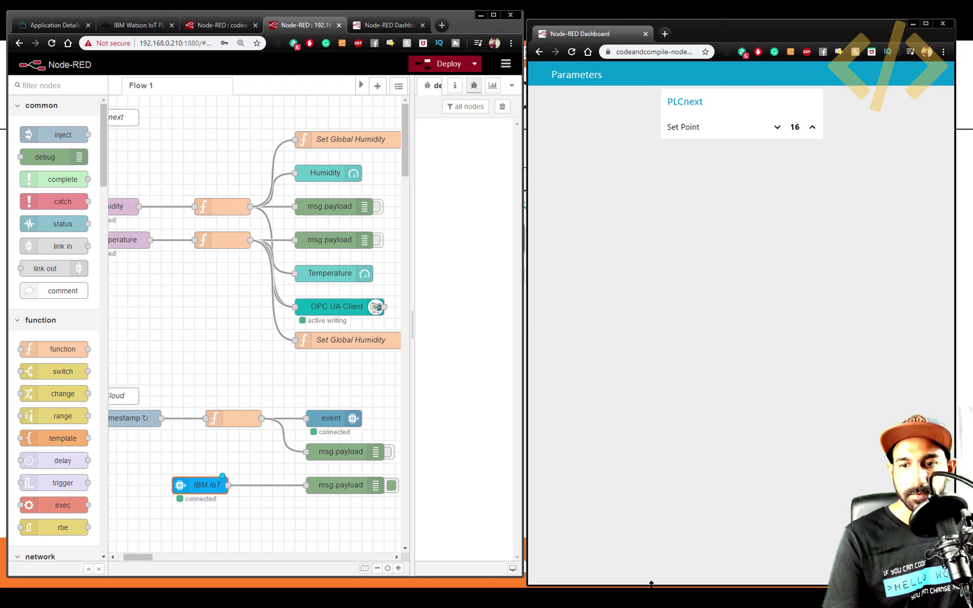
pyautogui.moveTo(649, 583); pyautogui.dragTo(688, 163)
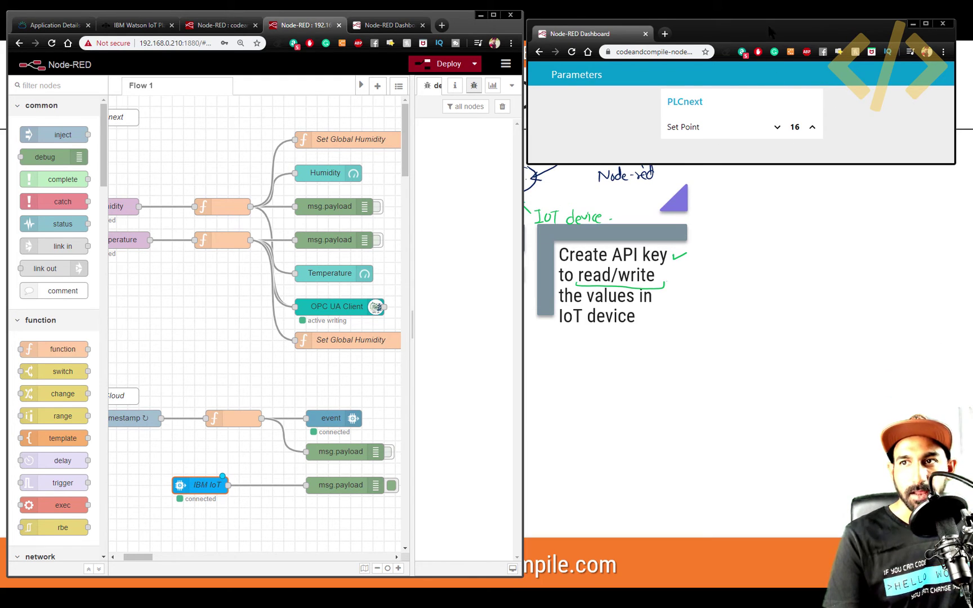
pyautogui.moveTo(769, 31); pyautogui.dragTo(782, 28)
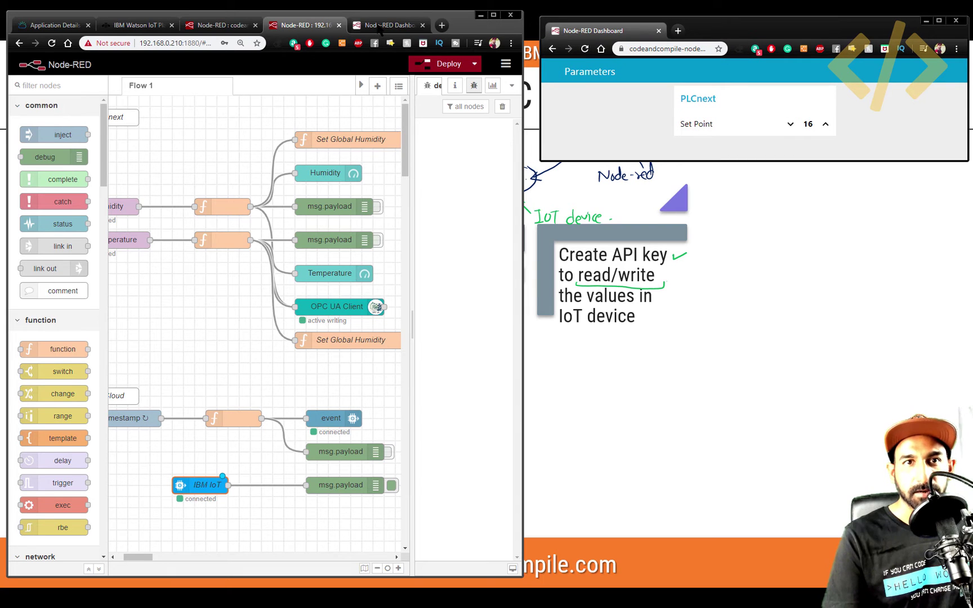
# Open the cloud Node-RED flow, narrow its debug sidebar, and clear the debug messages.
pyautogui.click(216, 26)
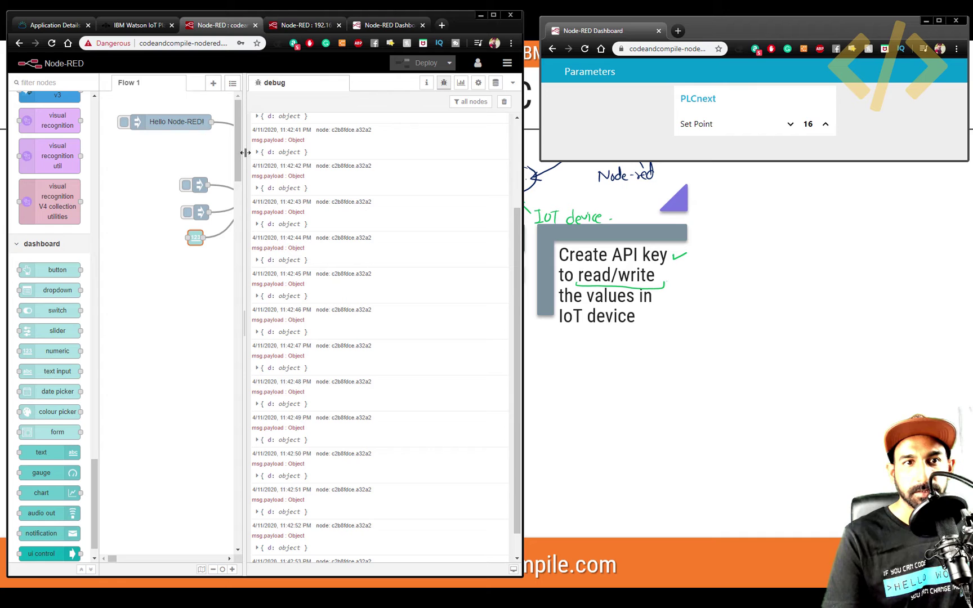
pyautogui.moveTo(246, 152); pyautogui.dragTo(384, 162)
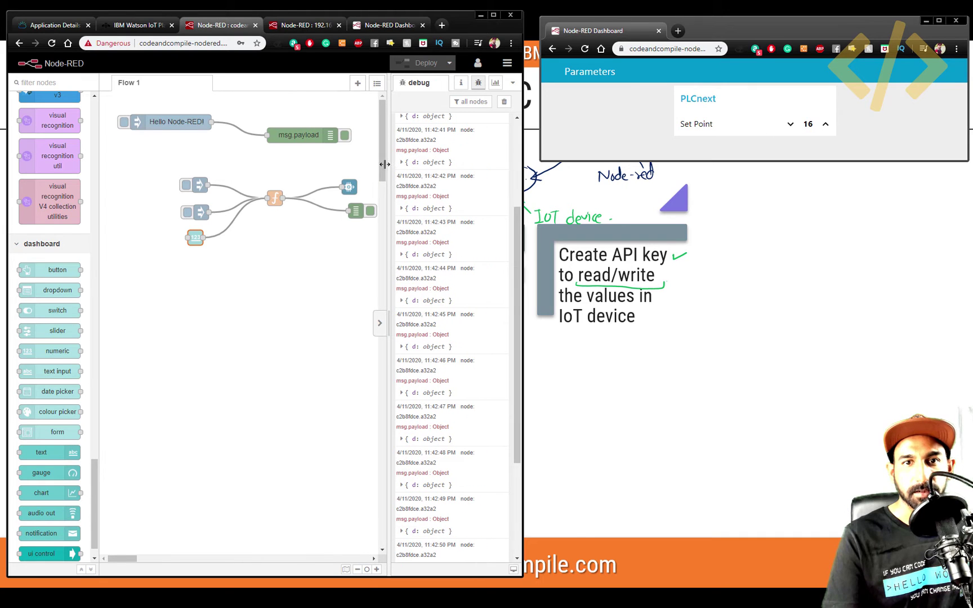
pyautogui.click(502, 104)
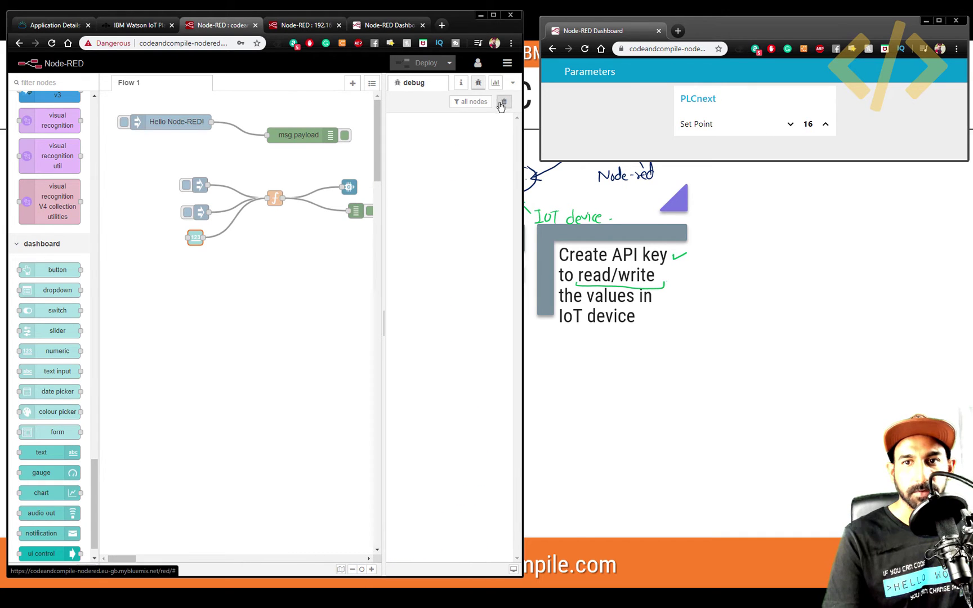
# Raise the cloud dashboard's set point to 17 and expand the resulting debug messages in the cloud and local Node-RED flows.
pyautogui.click(826, 124)
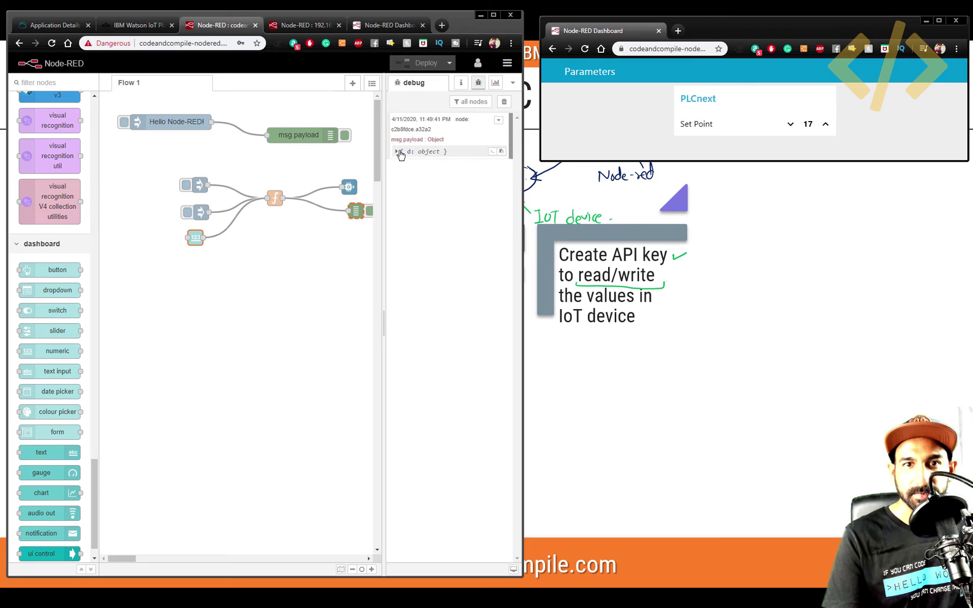
pyautogui.click(402, 165)
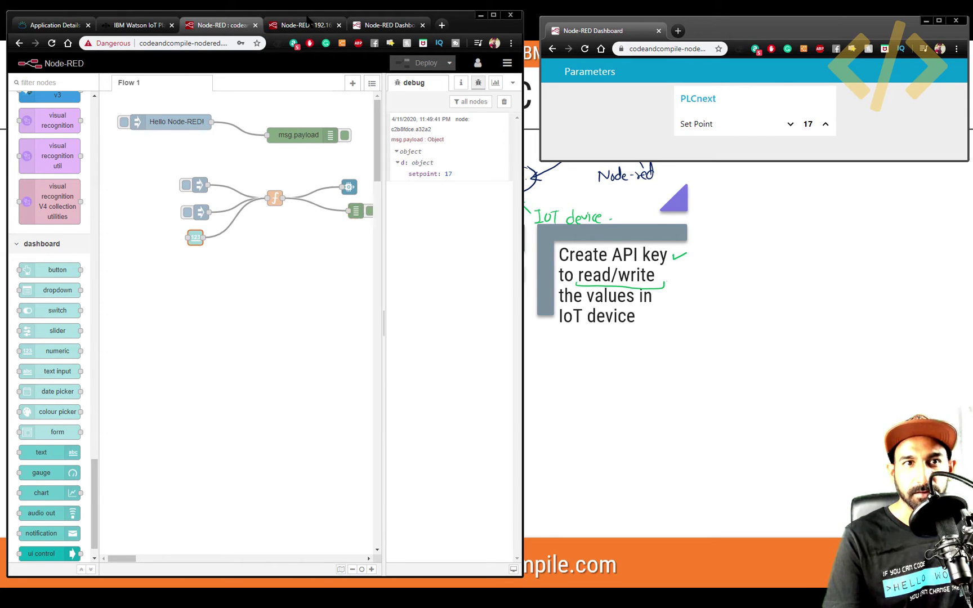
pyautogui.click(307, 25)
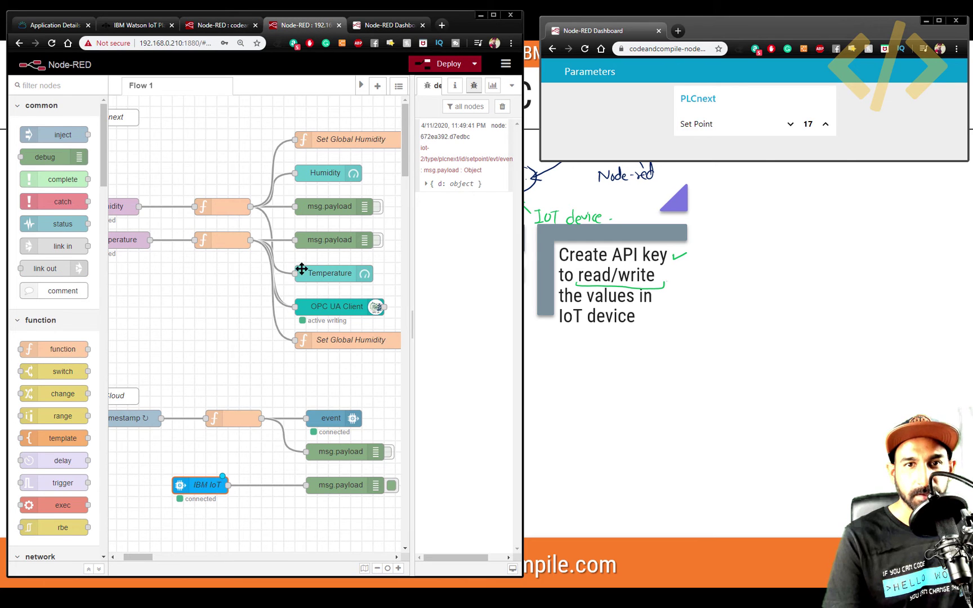
pyautogui.click(427, 184)
pyautogui.click(427, 196)
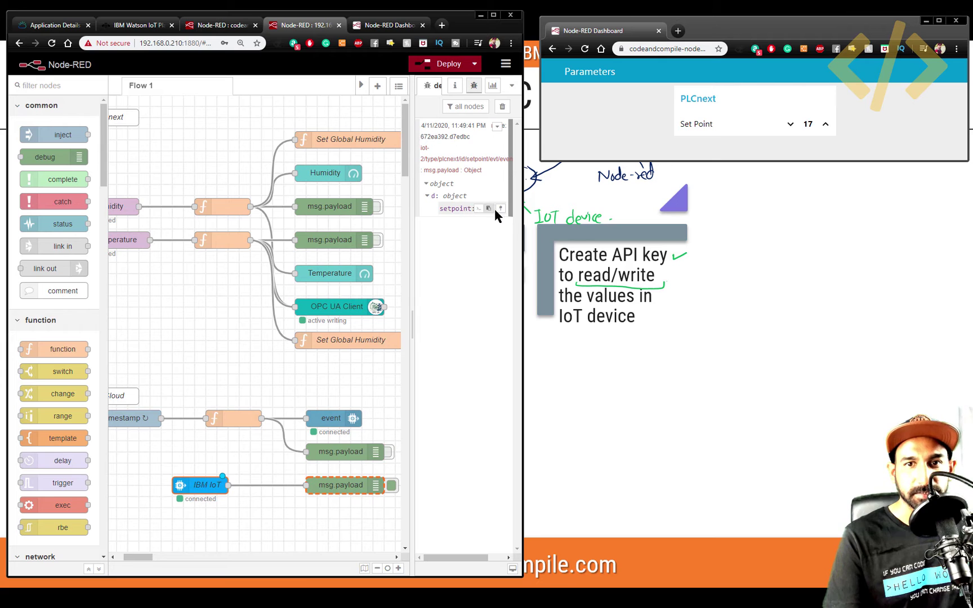
# Raise the dashboard set point to 18 and expand the new debug message in the local flow.
pyautogui.click(826, 126)
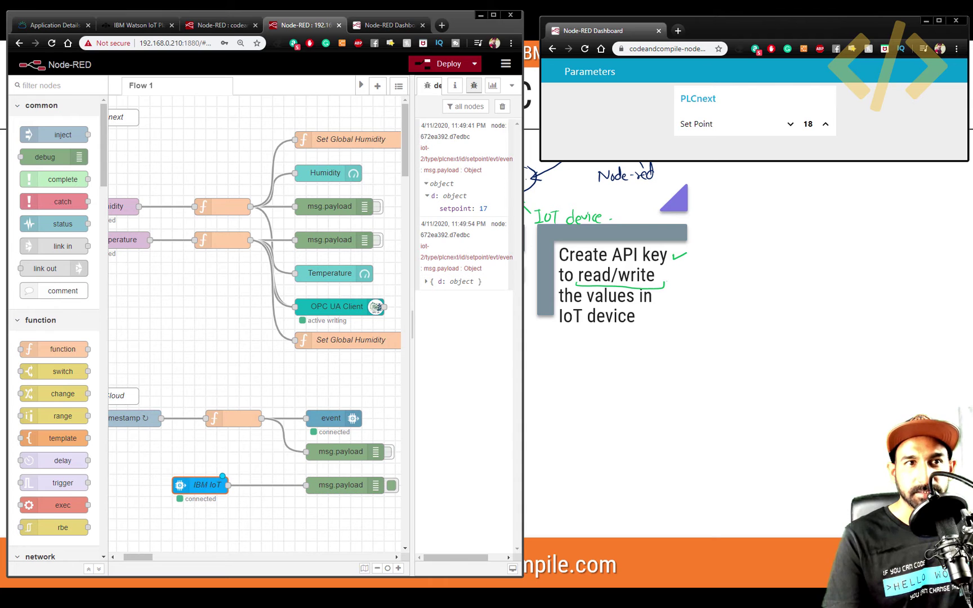
pyautogui.click(445, 282)
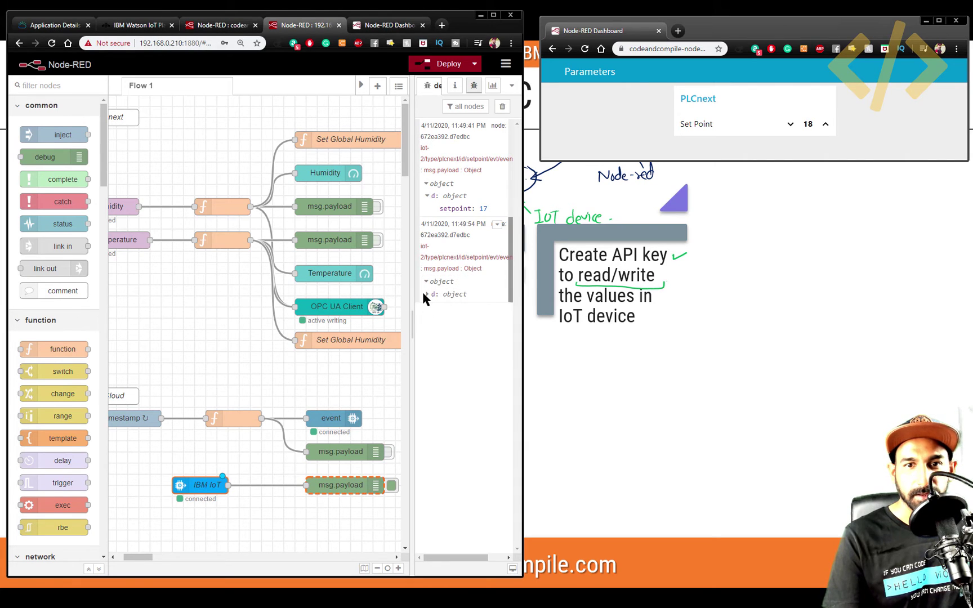
pyautogui.click(432, 294)
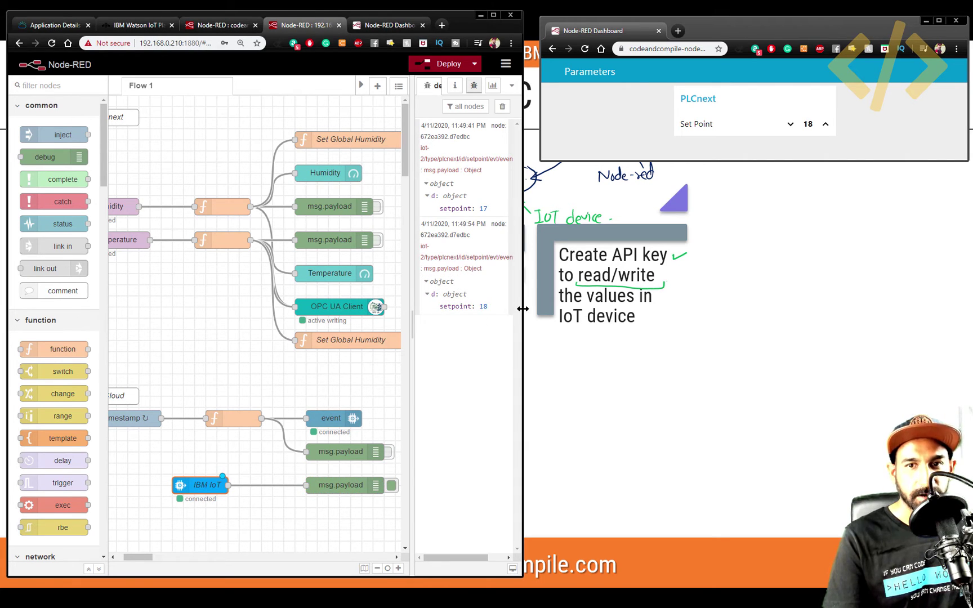
# Maximize the local Node-RED window and widen the debug sidebar so both the whole flow and full messages show.
pyautogui.moveTo(523, 308); pyautogui.dragTo(545, 314)
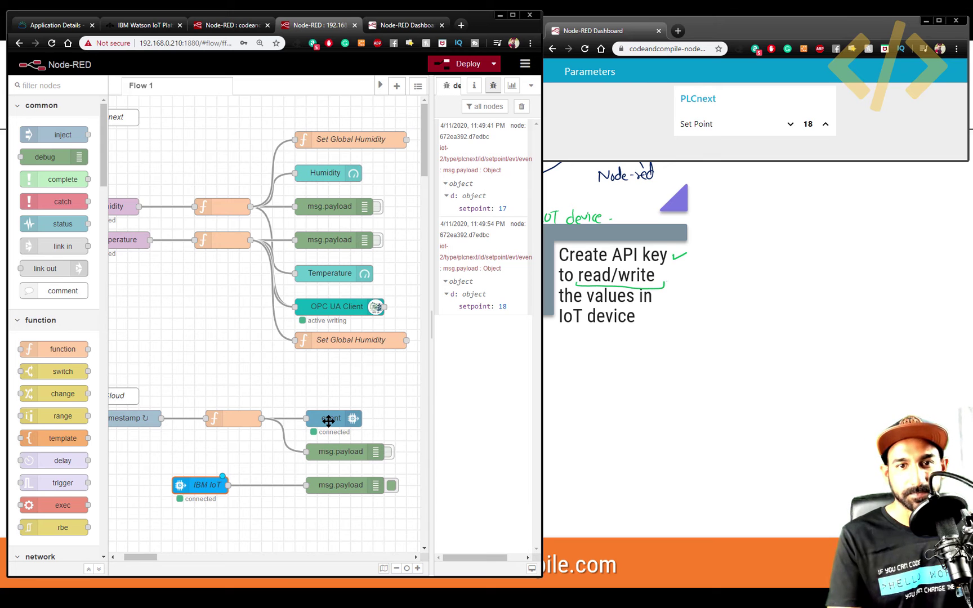
pyautogui.click(513, 15)
pyautogui.moveTo(307, 581); pyautogui.dragTo(256, 582)
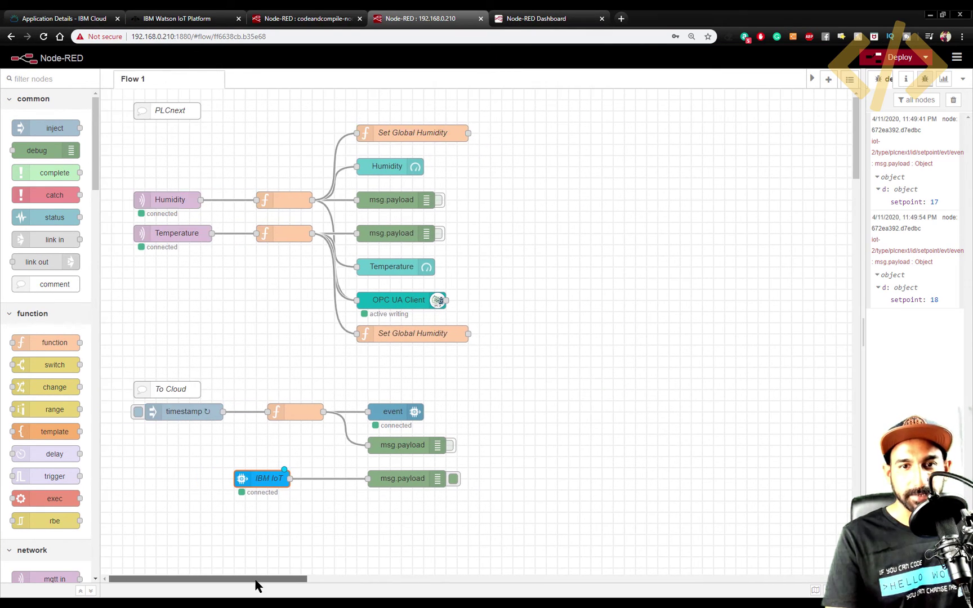
pyautogui.click(409, 300)
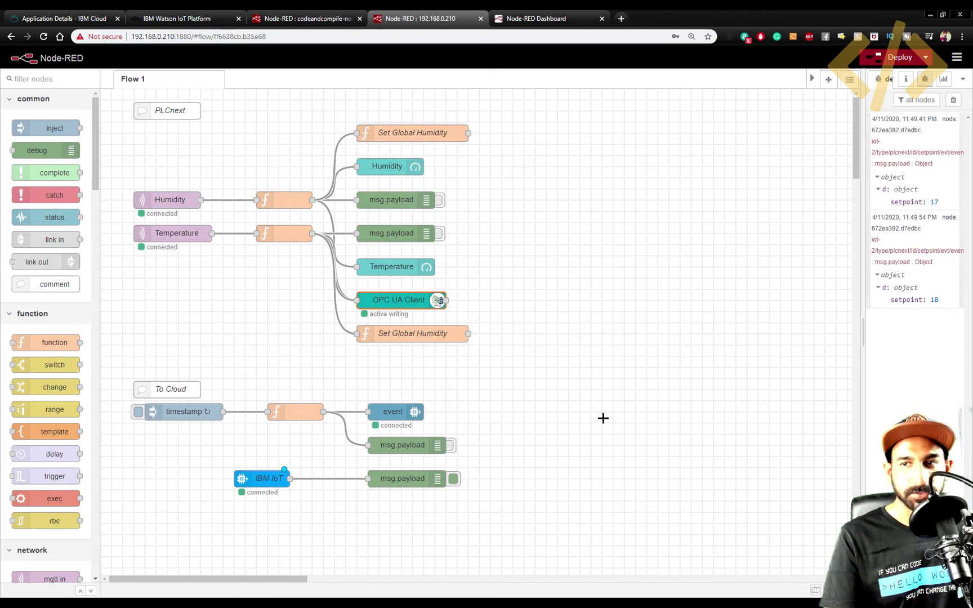
pyautogui.moveTo(862, 223); pyautogui.dragTo(745, 238)
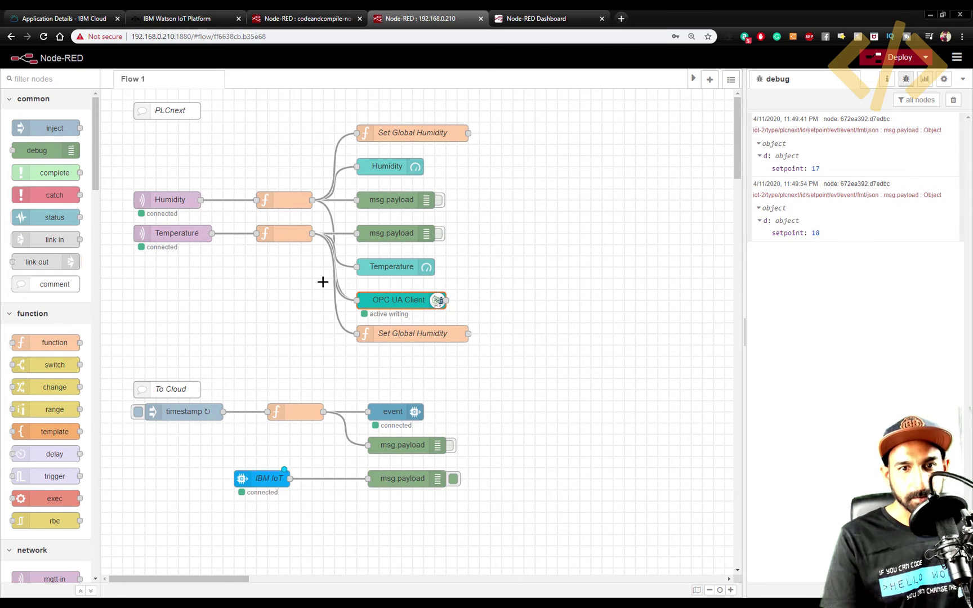
# Duplicate the Temperature function node and place the copy below the IBM IoT node's wire.
pyautogui.click(274, 230)
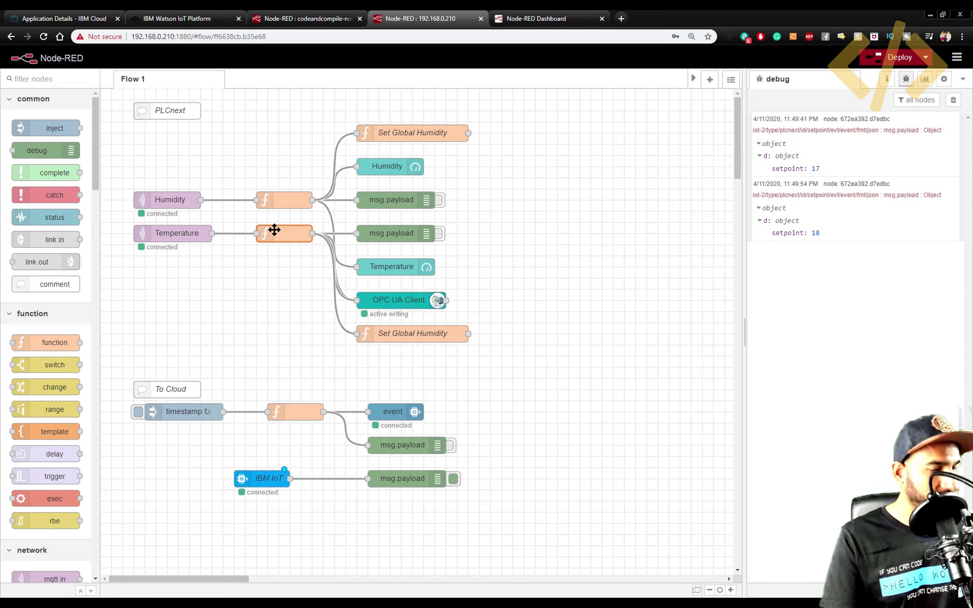
pyautogui.hotkey('ctrl', 'c')
pyautogui.hotkey('ctrl', 'v')
# In the copied function, assign msg.payload the setpoint path copied from the debug message, giving msg.payload = msg.payload.d.setpoint.
pyautogui.doubleClick(341, 501)
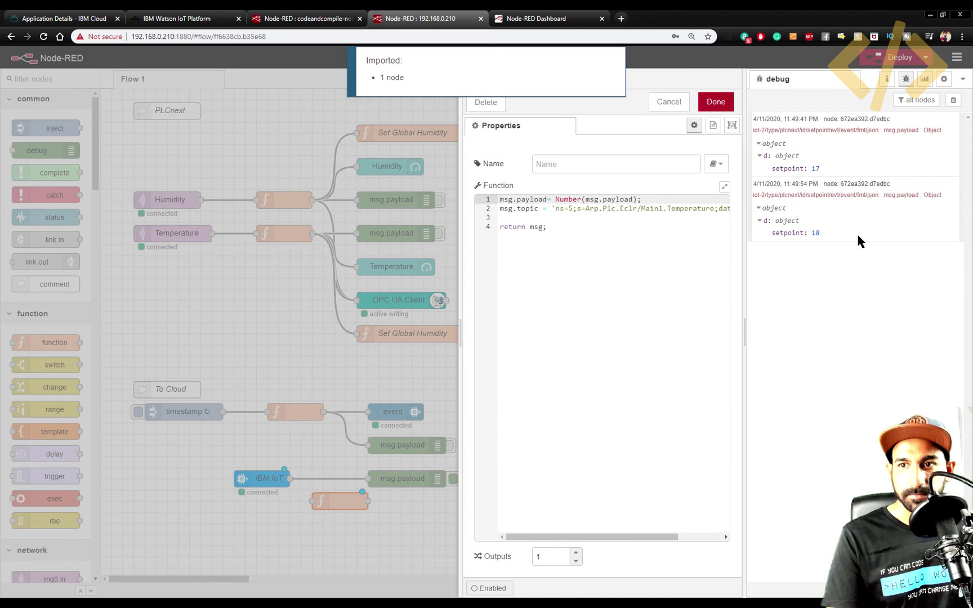
pyautogui.moveTo(929, 234)
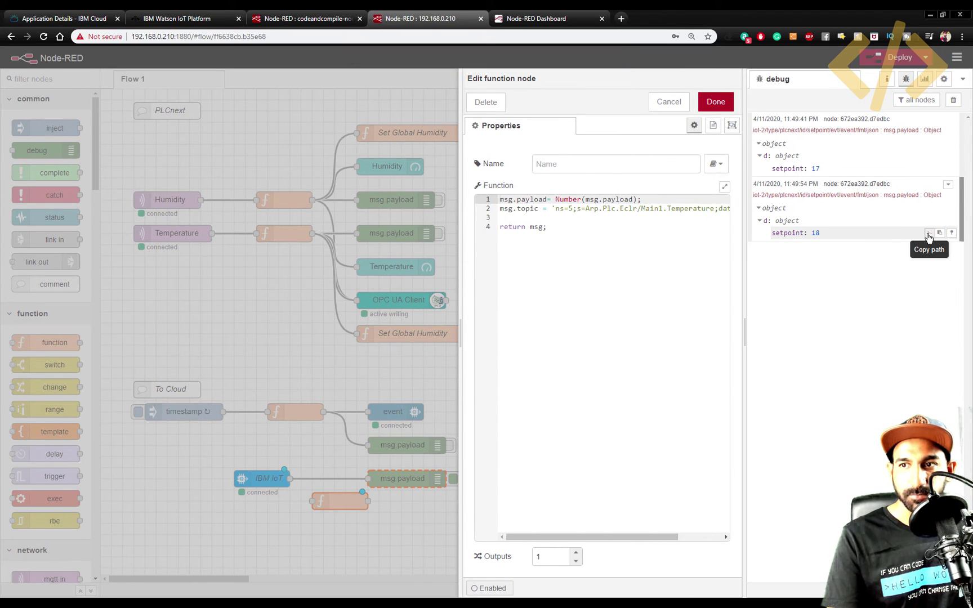
pyautogui.click(928, 234)
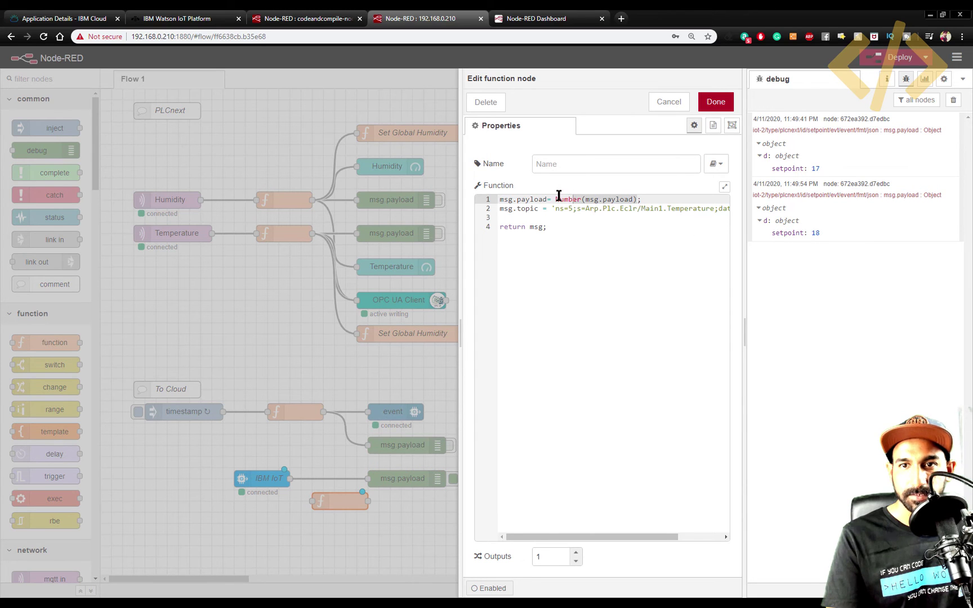
pyautogui.moveTo(556, 199); pyautogui.dragTo(636, 199)
pyautogui.write('ms')
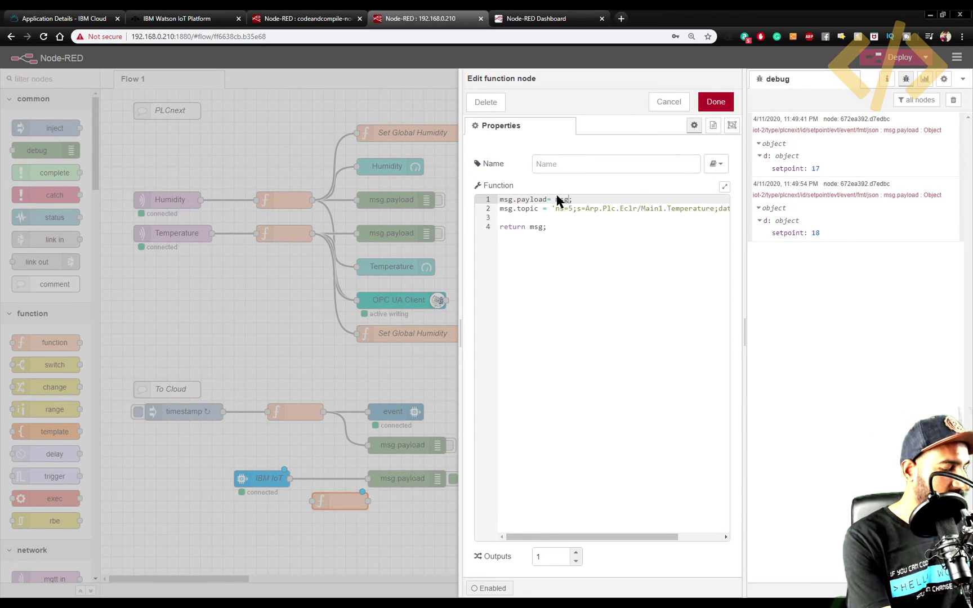
pyautogui.write('g.')
pyautogui.hotkey('ctrl', 'v')
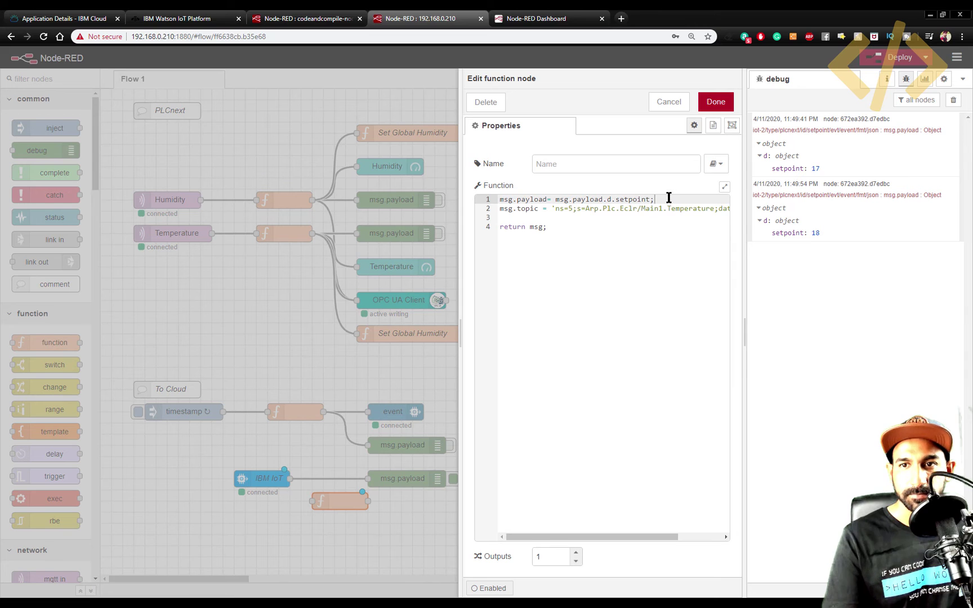
# Change the topic's variable to Main1.SetPointTemperature, checking the name in PLCnext Engineer, and save the function node.
pyautogui.moveTo(457, 261); pyautogui.dragTo(290, 259)
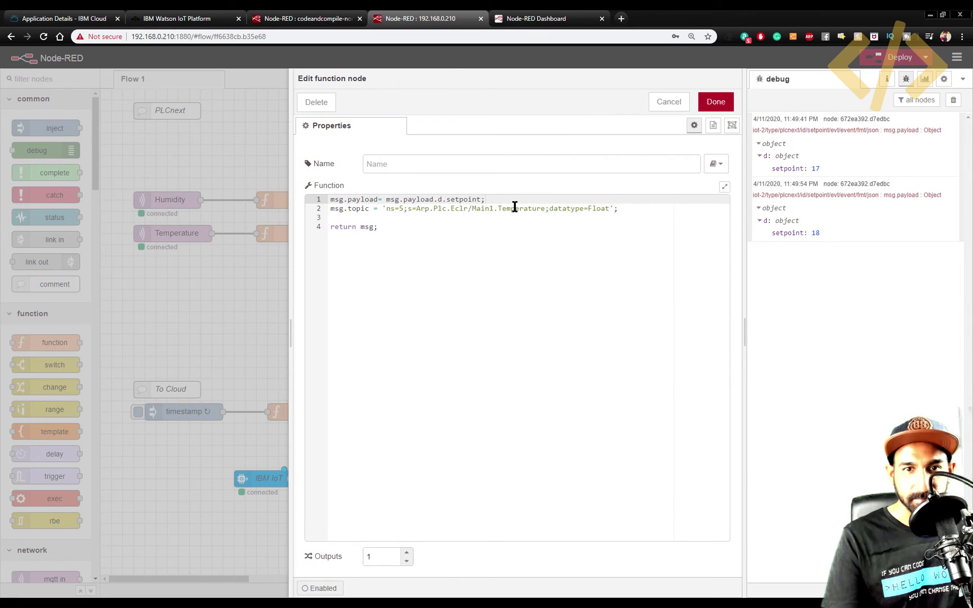
pyautogui.moveTo(491, 595)
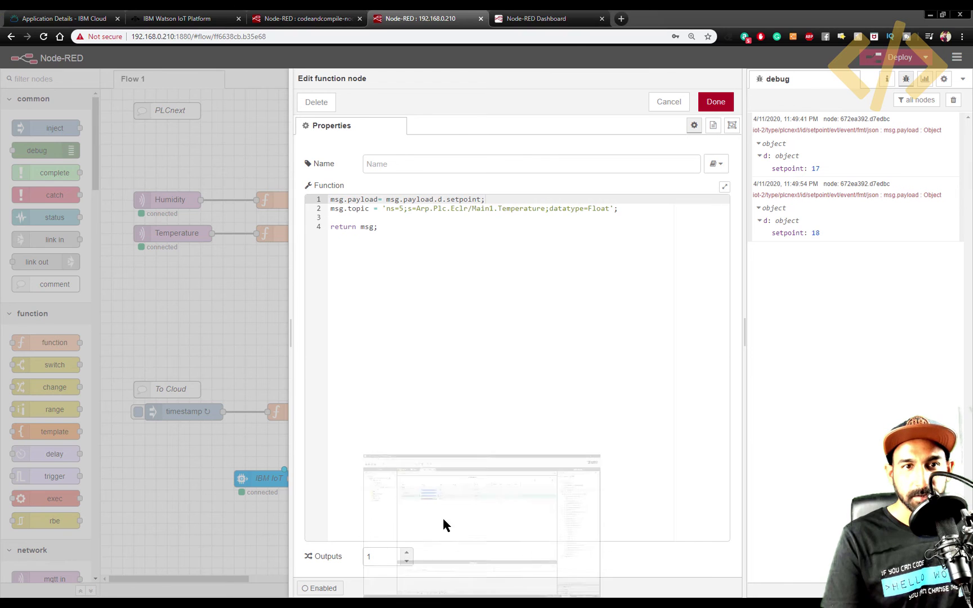
pyautogui.click(460, 543)
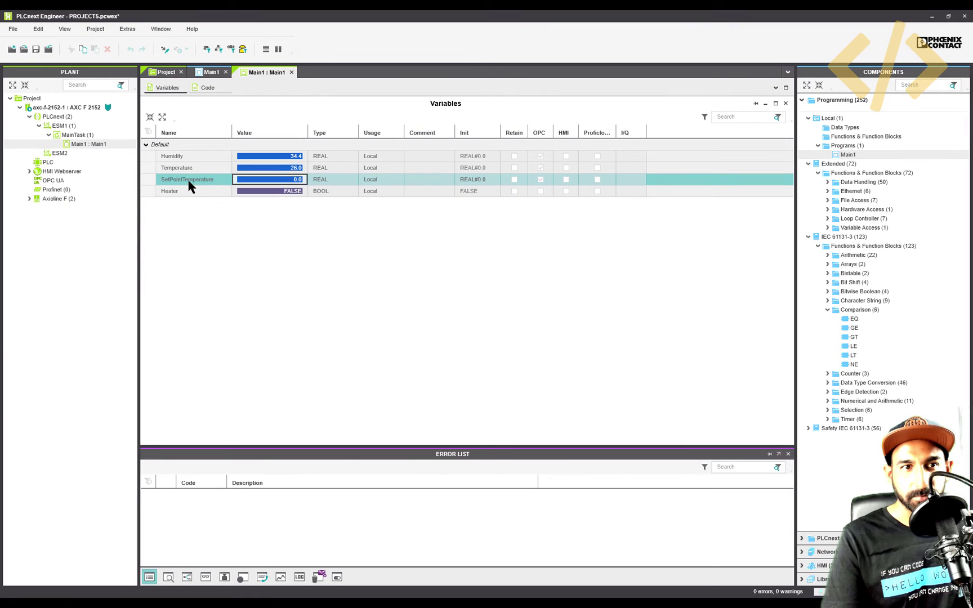
pyautogui.click(508, 591)
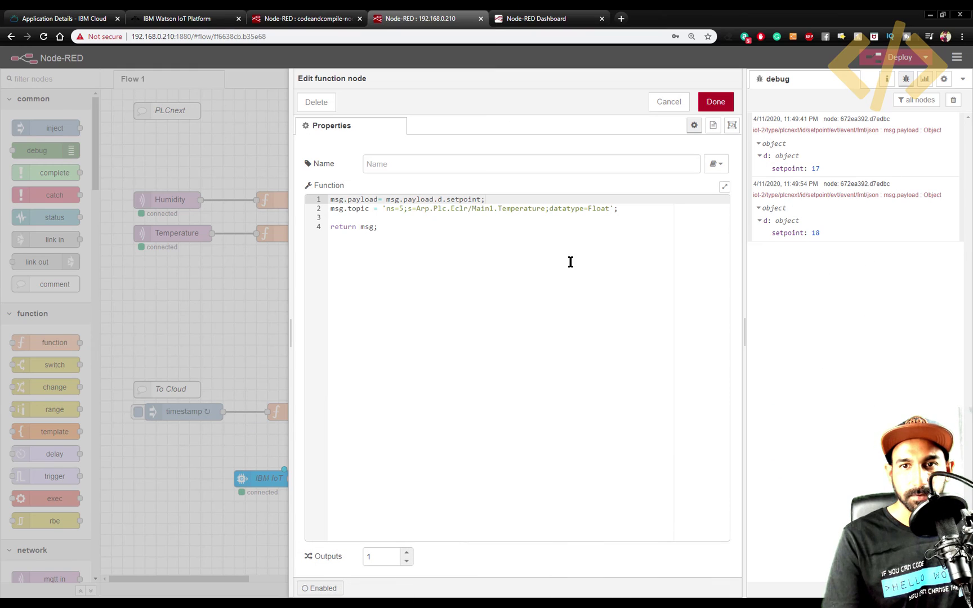
pyautogui.doubleClick(521, 209)
pyautogui.write('Set')
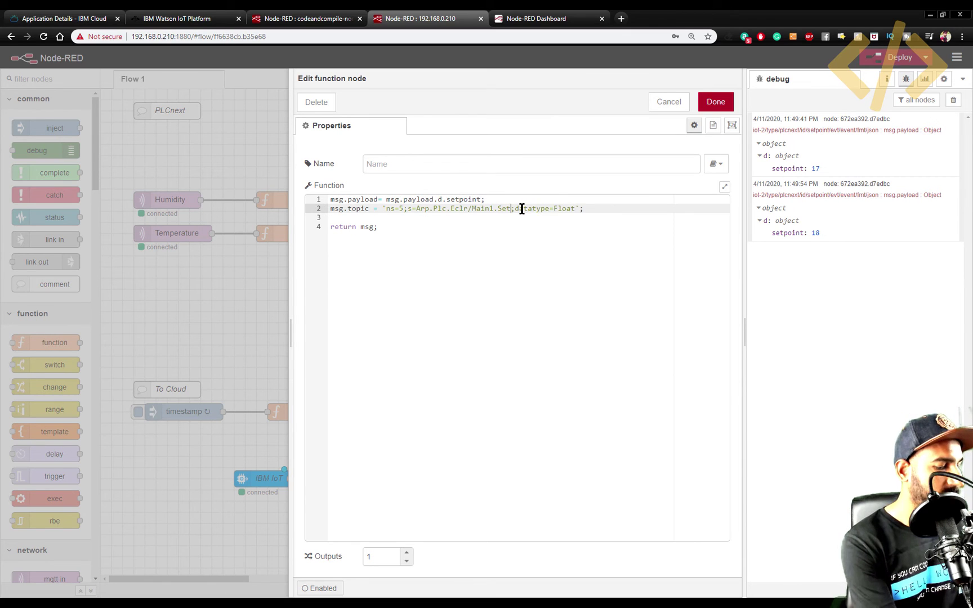
pyautogui.write('PointTem')
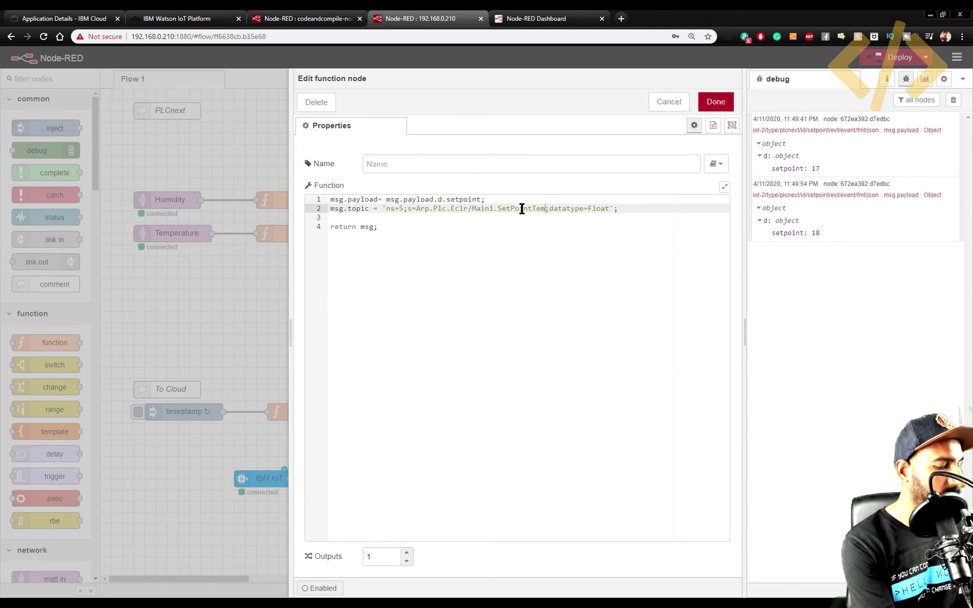
pyautogui.write('perature')
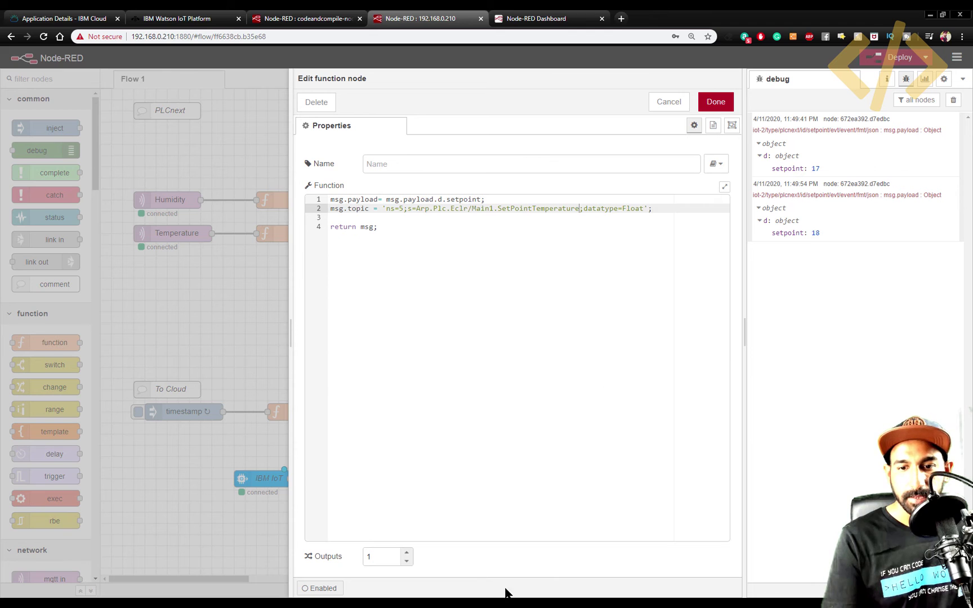
pyautogui.click(485, 596)
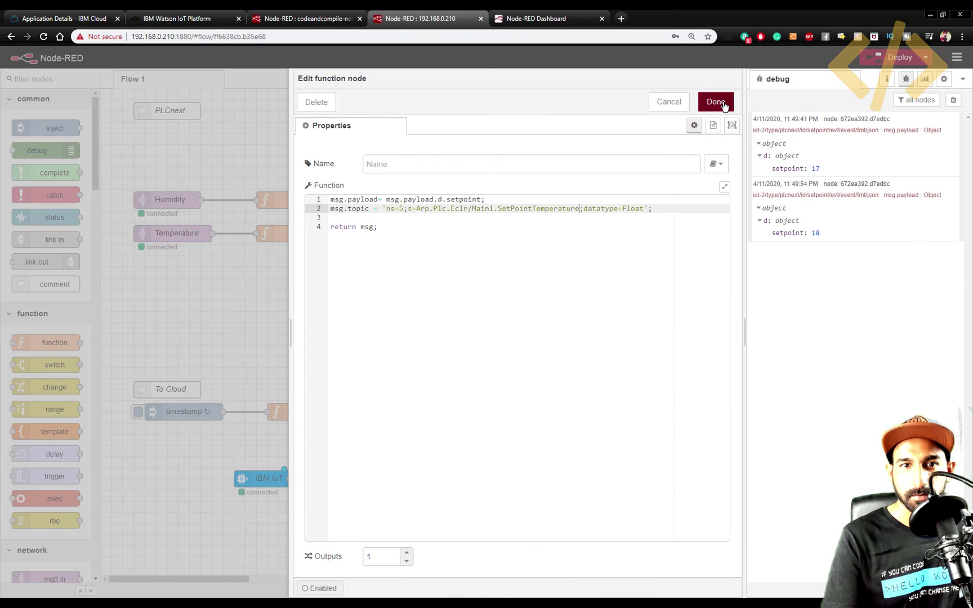
pyautogui.click(716, 102)
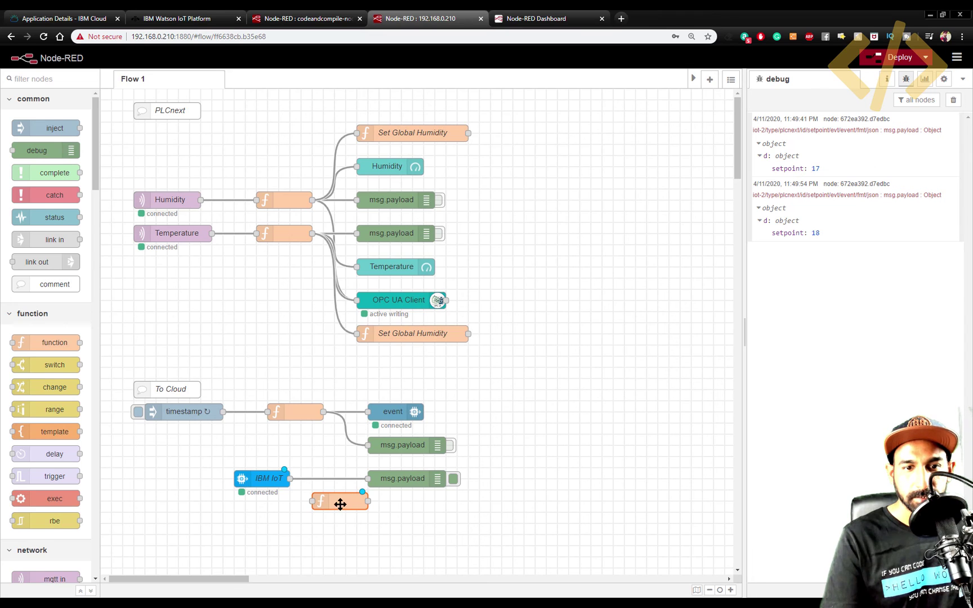
# Insert the copied function node between the IBM IoT and debug nodes and name it "Cloud to PLC via OPCUA".
pyautogui.moveTo(278, 487); pyautogui.dragTo(189, 487)
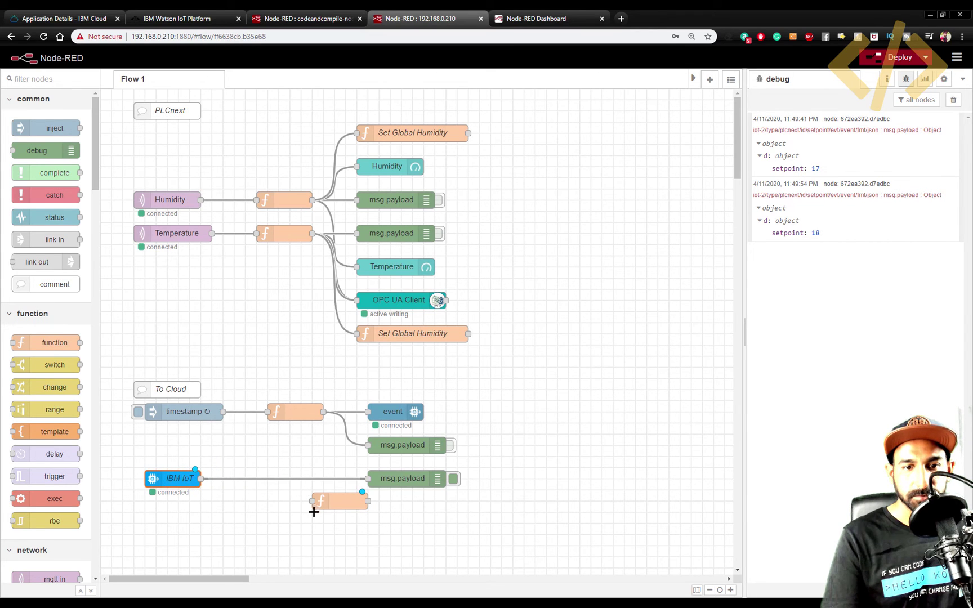
pyautogui.moveTo(315, 508); pyautogui.dragTo(280, 482)
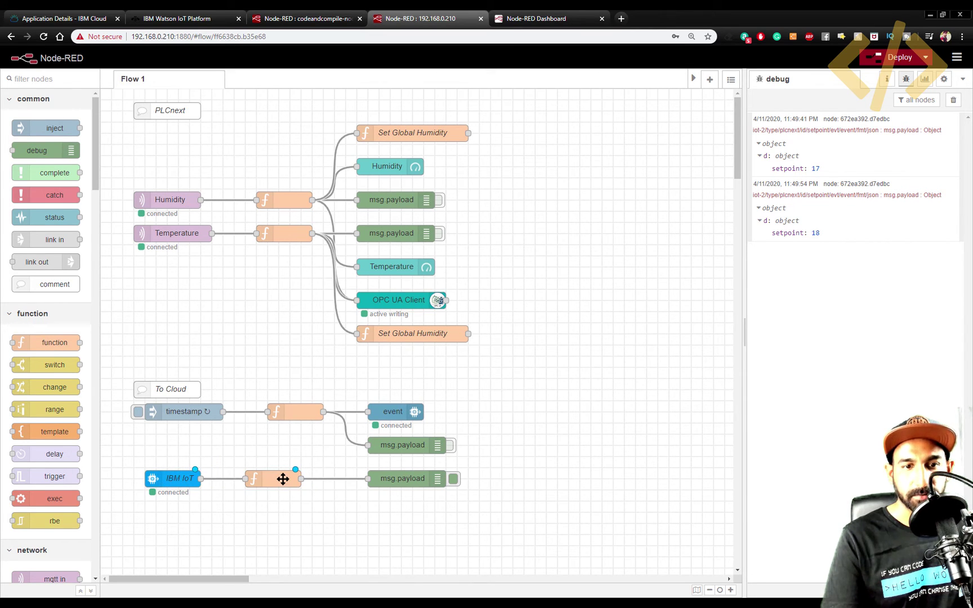
pyautogui.doubleClick(283, 478)
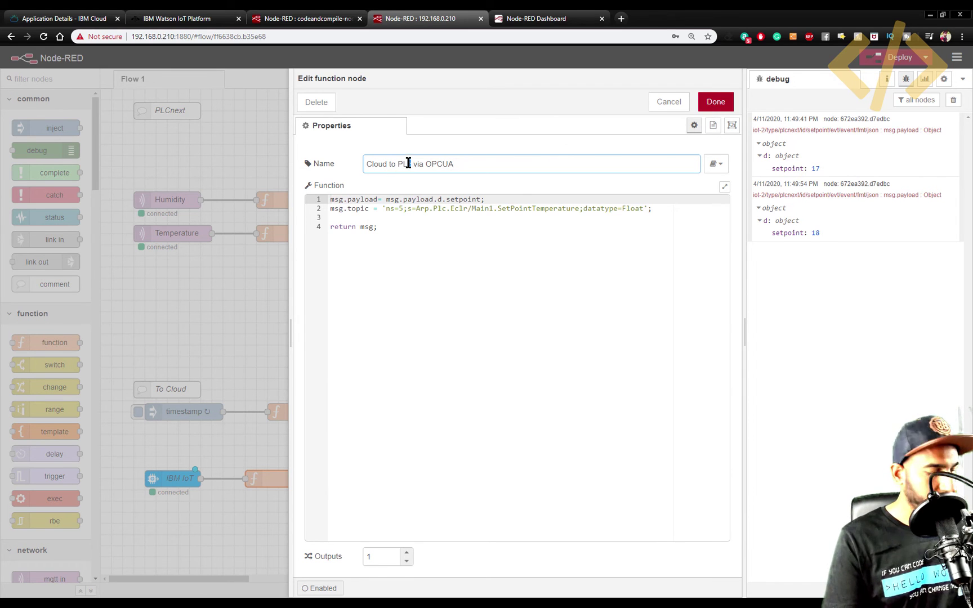
pyautogui.click(718, 102)
pyautogui.moveTo(387, 487); pyautogui.dragTo(446, 482)
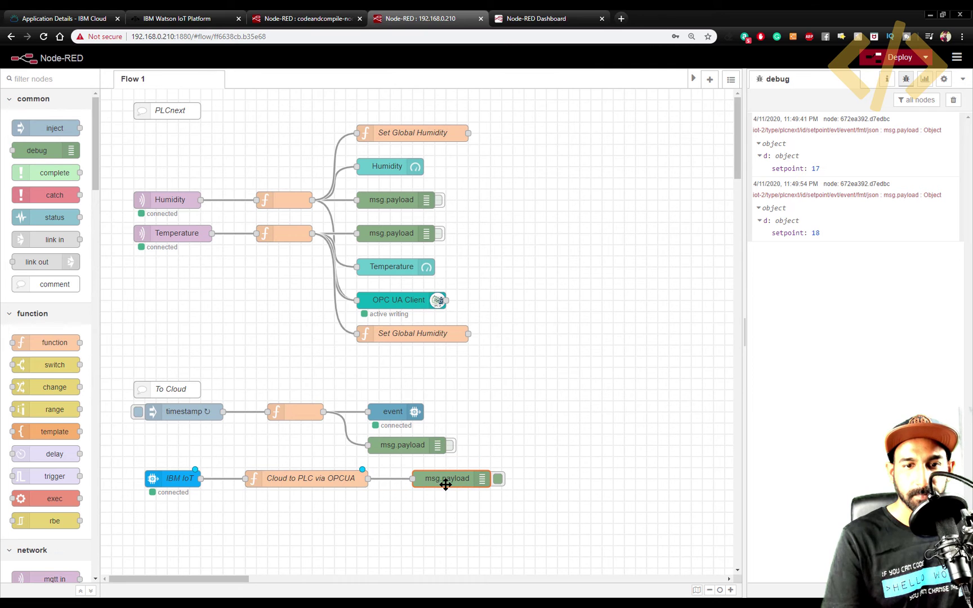
# Rewire the debug node directly to the IBM IoT node, place it below the function node, and deploy the flow.
pyautogui.hotkey('ctrl', 'd')
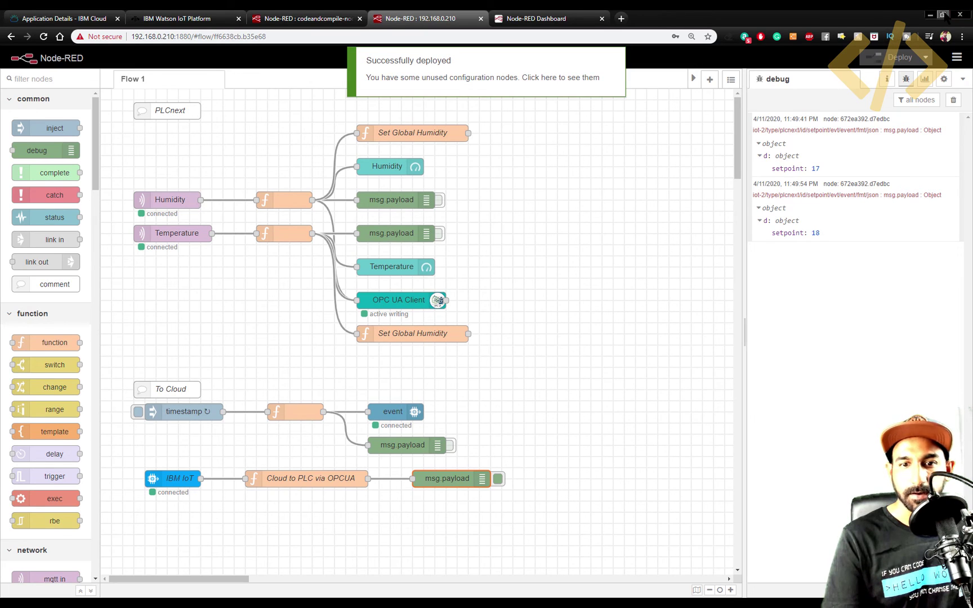
pyautogui.click(399, 479)
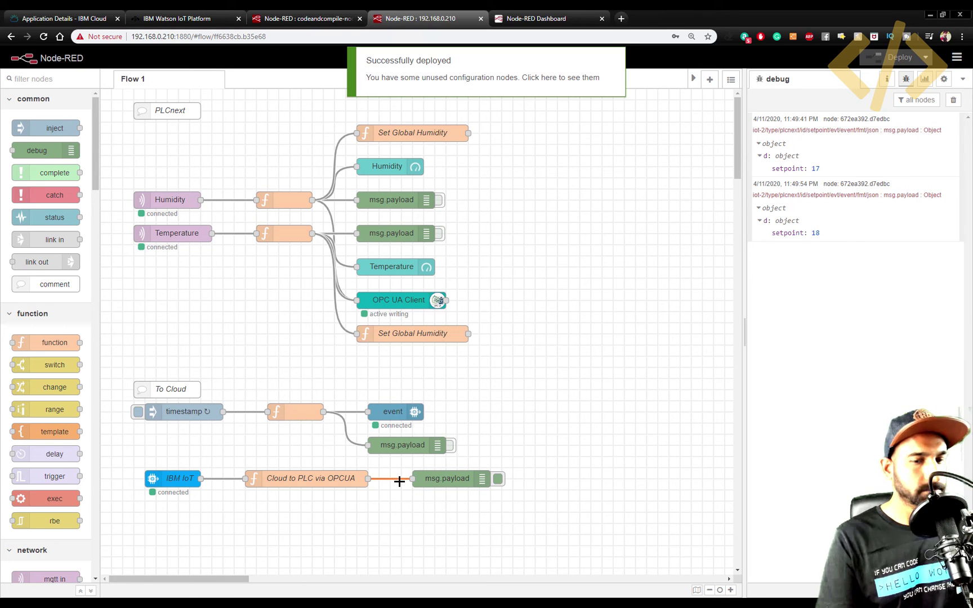
pyautogui.press('Delete')
pyautogui.moveTo(428, 479); pyautogui.dragTo(201, 479)
pyautogui.click(888, 57)
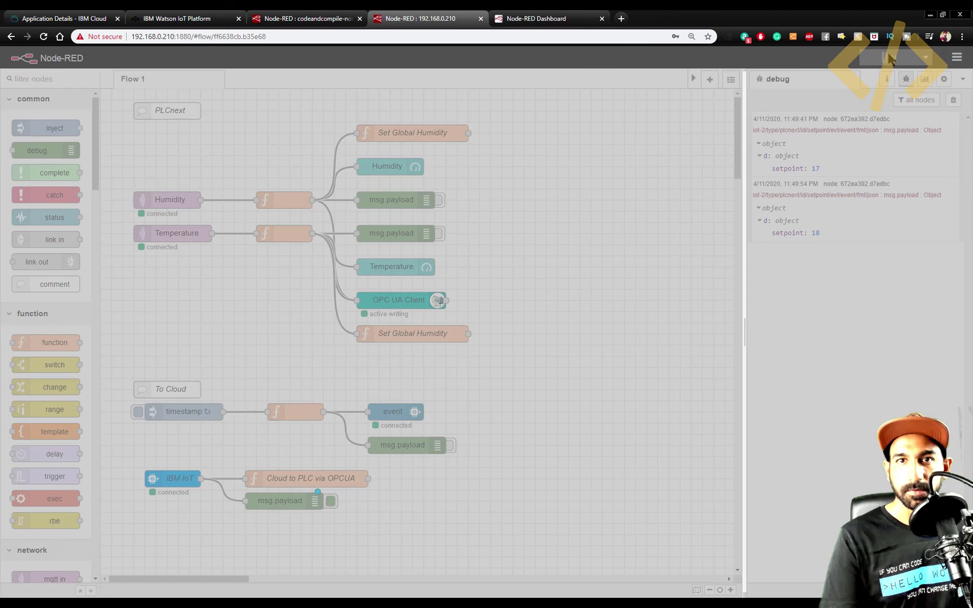
# Restore the smaller browser window beside the dashboard and switch to the Main1 variables in PLCnext Engineer.
pyautogui.click(942, 16)
pyautogui.click(652, 131)
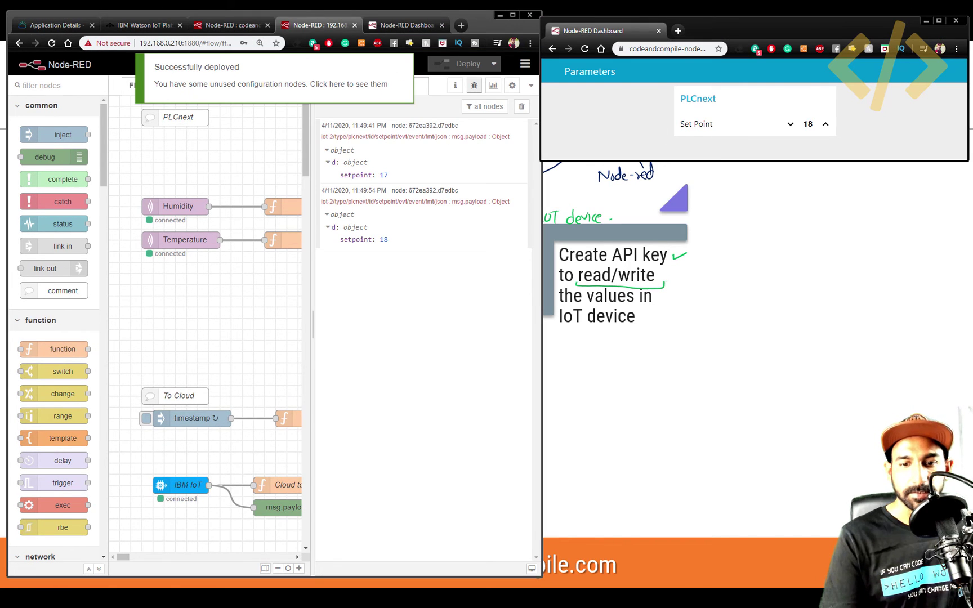
pyautogui.hotkey('alt', 'Tab')
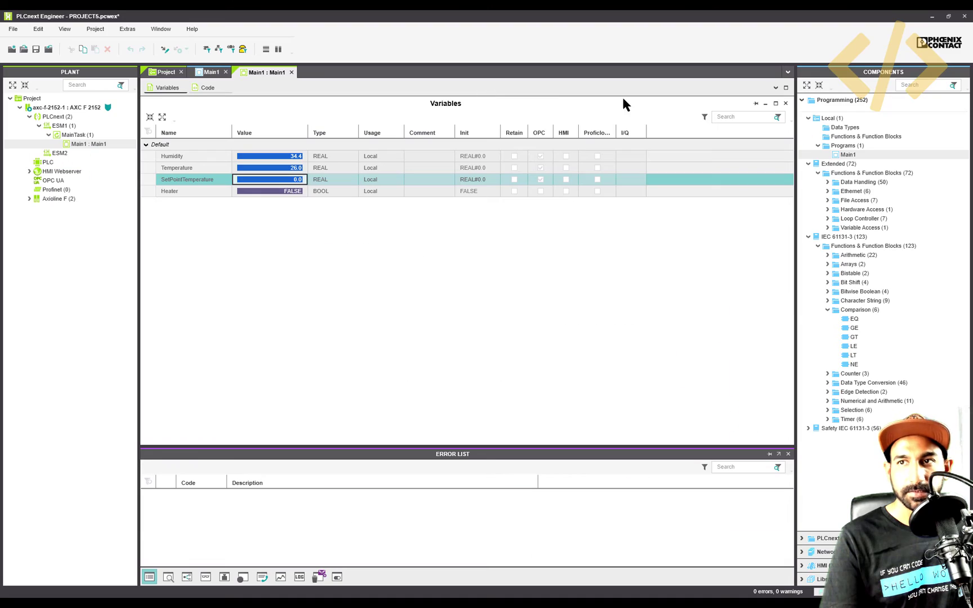
# Resize and place the PLCnext Engineer window below the dashboard, widen its variables view, and extend the dashboard window down to it.
pyautogui.click(949, 16)
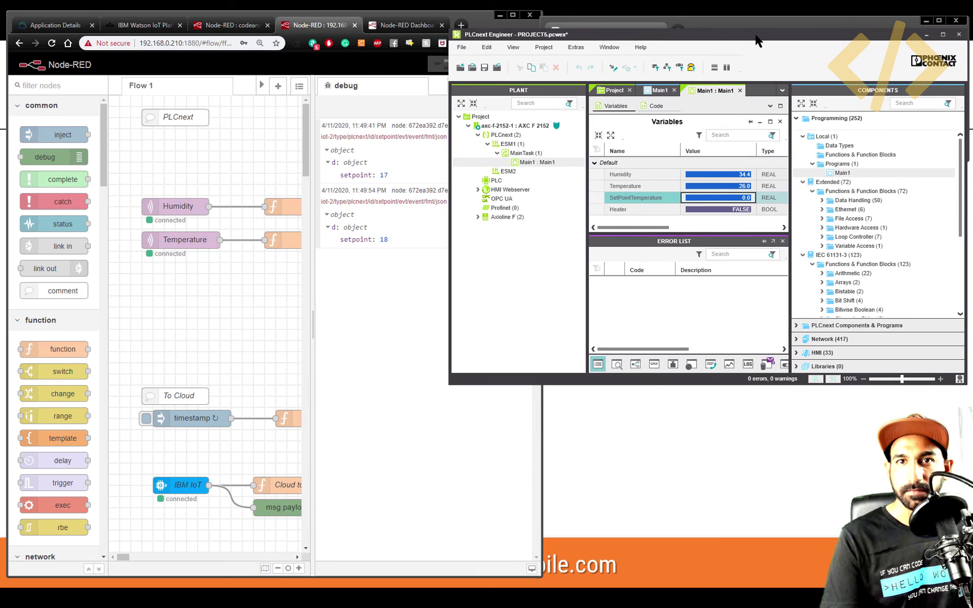
pyautogui.moveTo(757, 41); pyautogui.dragTo(761, 177)
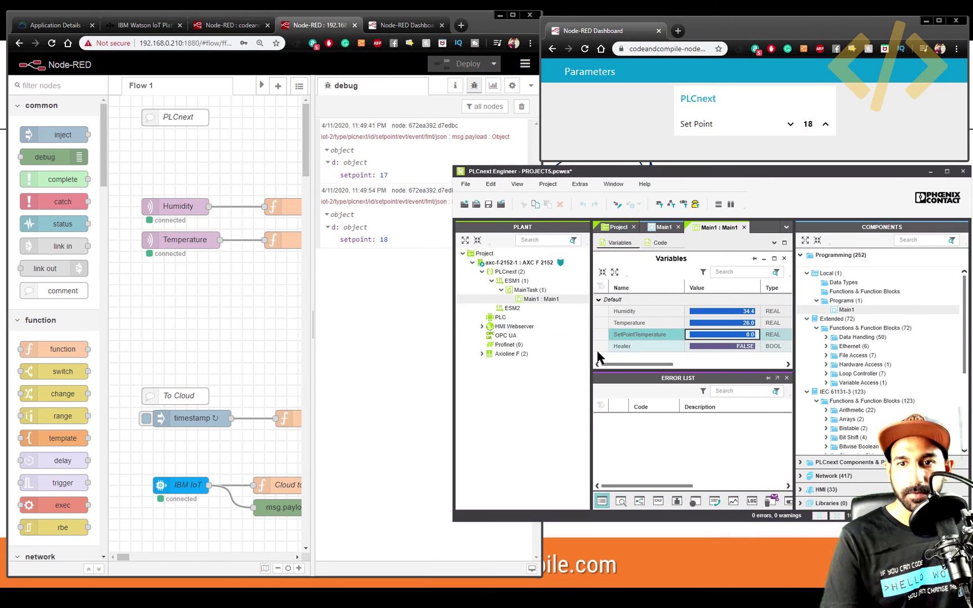
pyautogui.moveTo(591, 347); pyautogui.dragTo(528, 347)
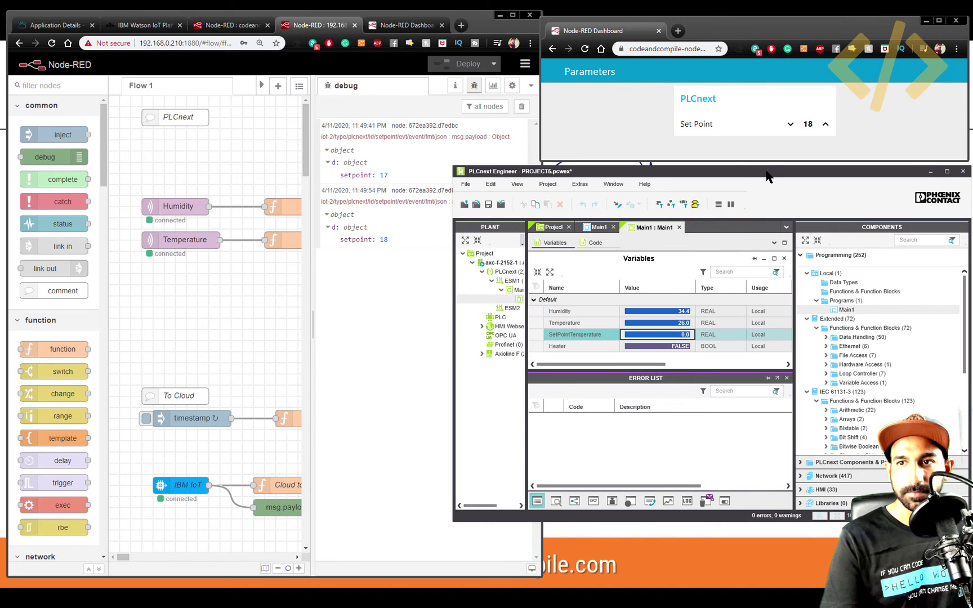
pyautogui.moveTo(767, 176); pyautogui.dragTo(762, 222)
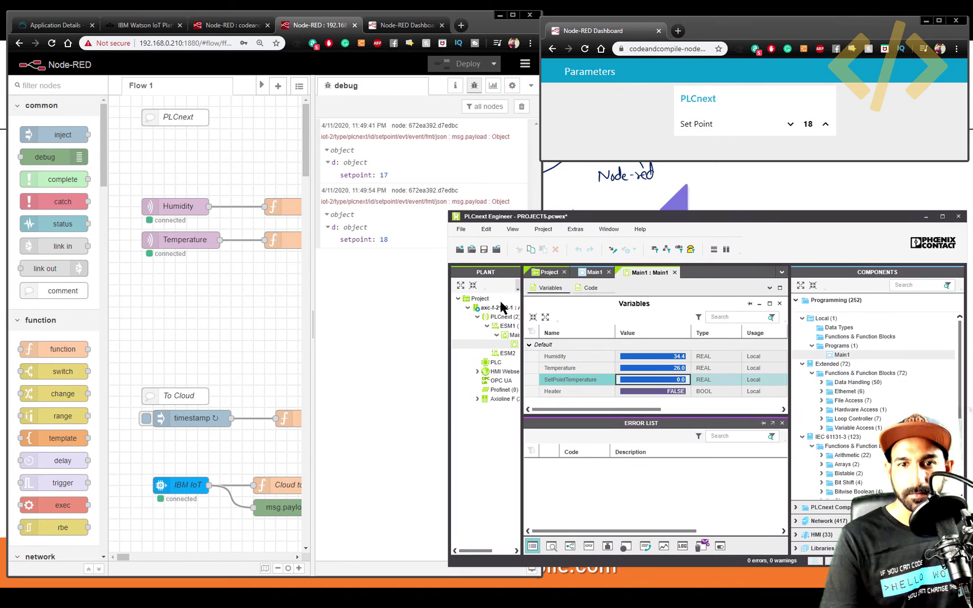
pyautogui.moveTo(448, 330); pyautogui.dragTo(543, 331)
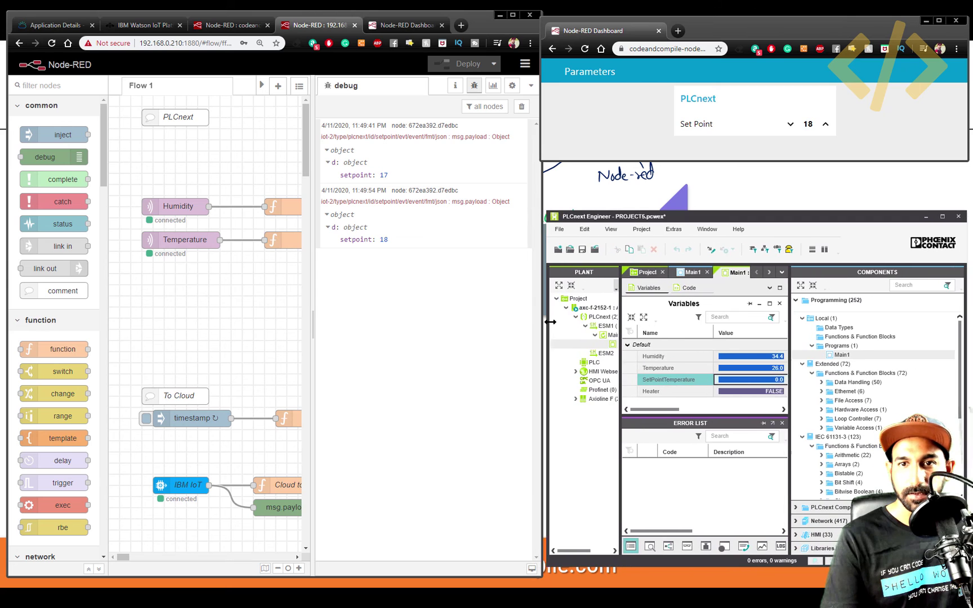
pyautogui.moveTo(684, 160); pyautogui.dragTo(692, 206)
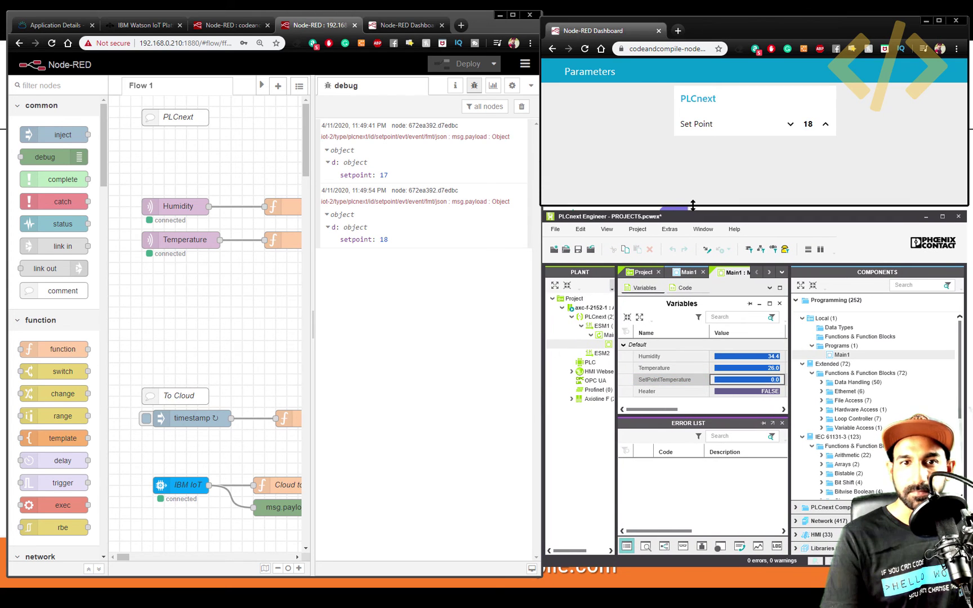
# Raise the dashboard set point to 19 and expand the new debug message to check the received value.
pyautogui.click(826, 125)
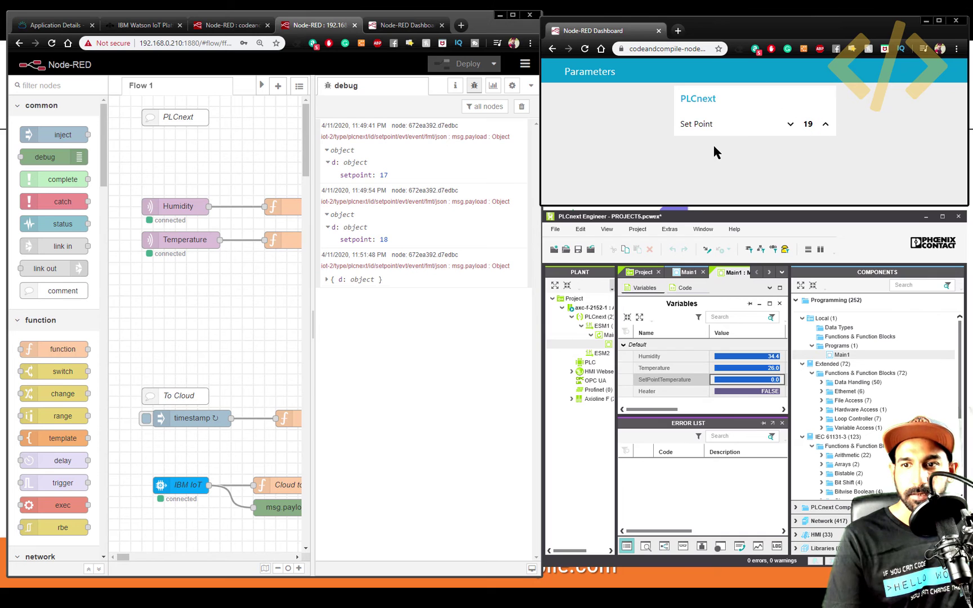
pyautogui.click(326, 280)
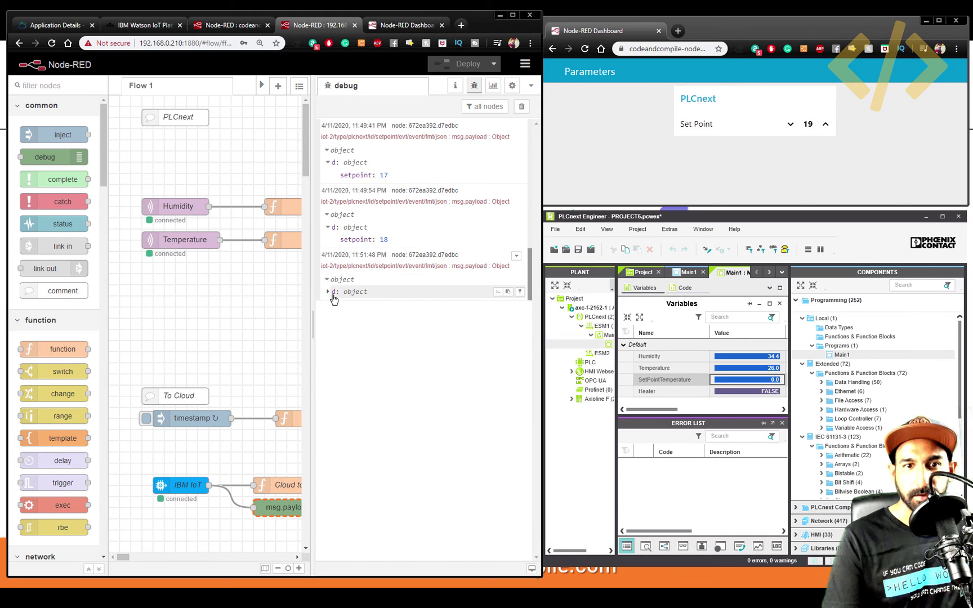
pyautogui.click(328, 292)
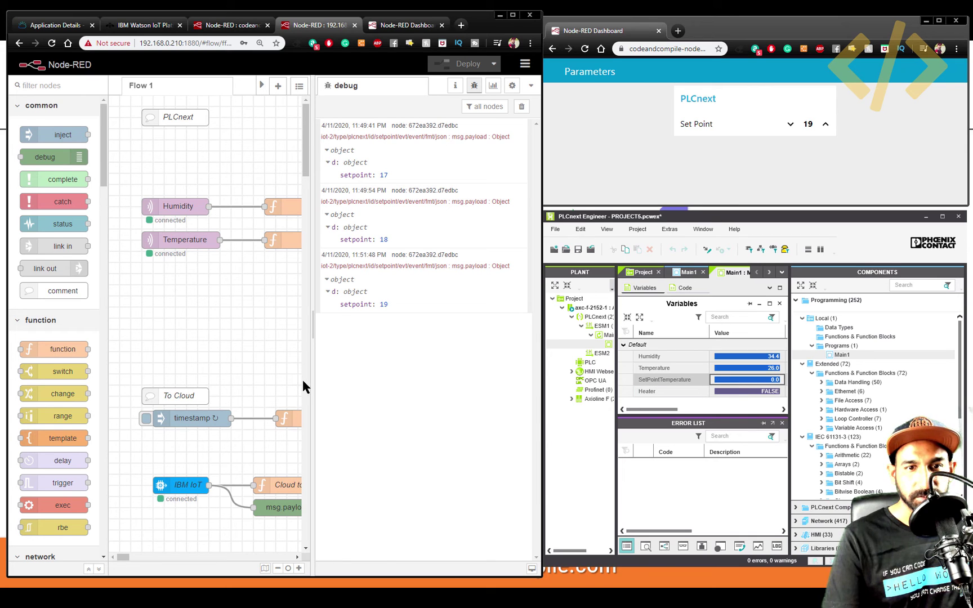
# Widen the flow workspace and review the code of the "Cloud to PLC via OPCUA" function node without changing it.
pyautogui.moveTo(312, 373); pyautogui.dragTo(410, 373)
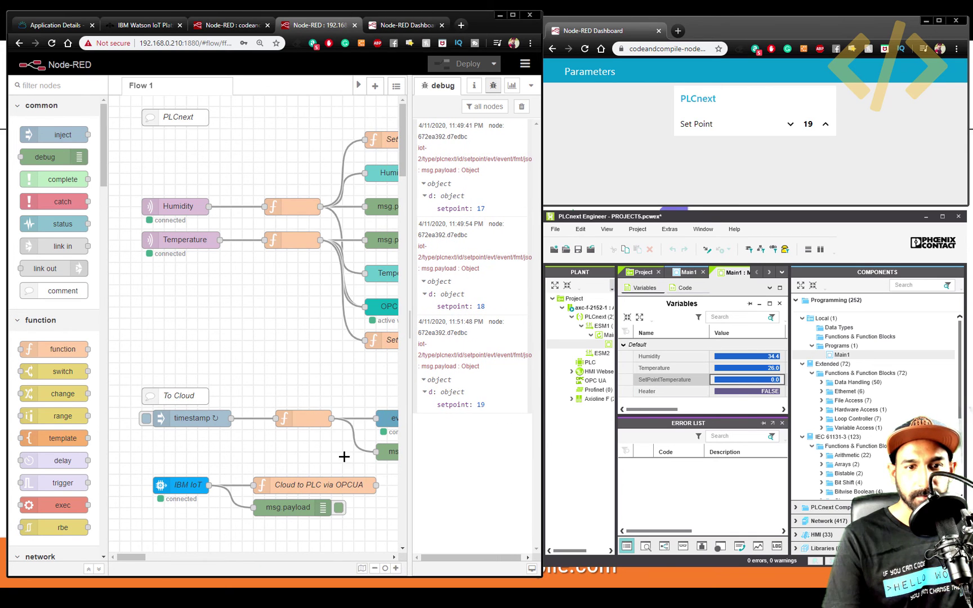
pyautogui.doubleClick(316, 484)
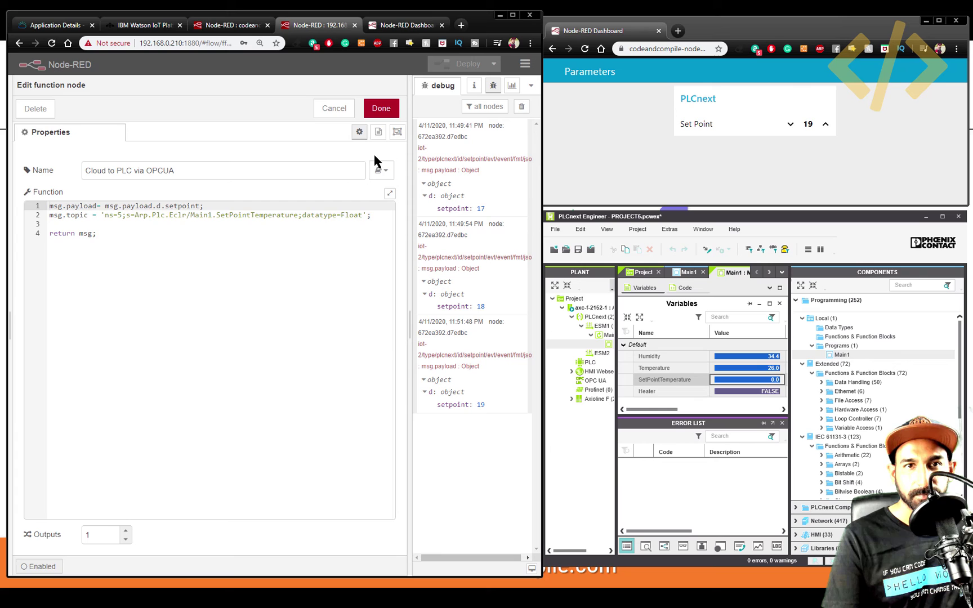
pyautogui.click(334, 108)
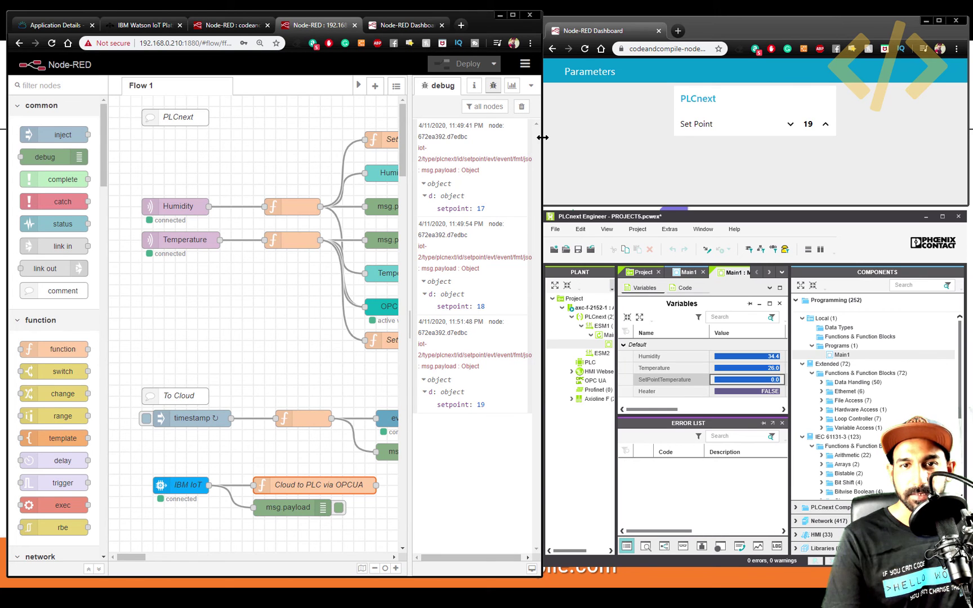
# Enlarge the Node-RED window, duplicate the existing OPC UA Client node and wire the copy after the "Cloud to PLC via OPCUA" function node.
pyautogui.moveTo(542, 138); pyautogui.dragTo(826, 138)
pyautogui.scroll(-3, 23, 390)
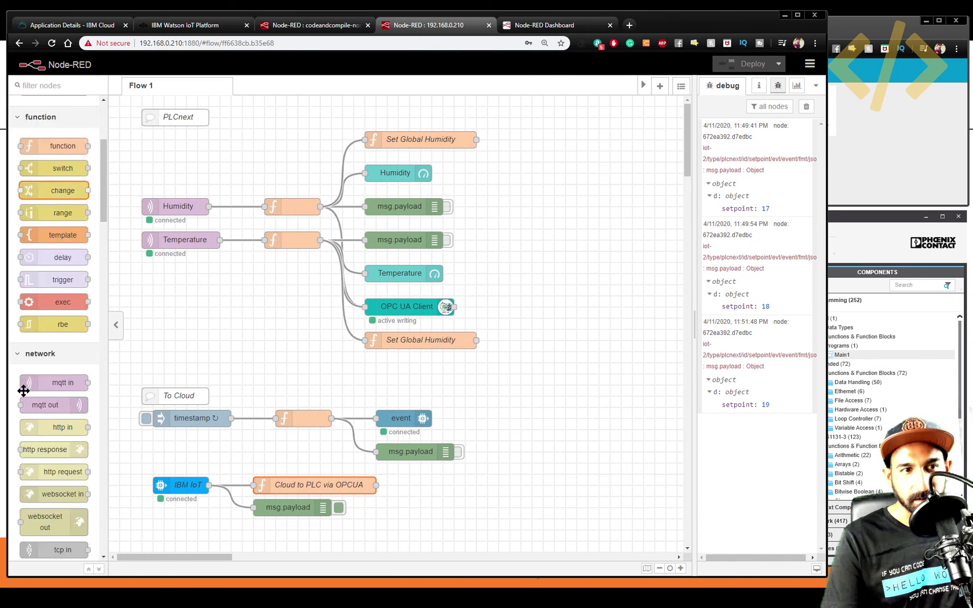
pyautogui.scroll(-6, 57, 383)
pyautogui.scroll(-4, 58, 369)
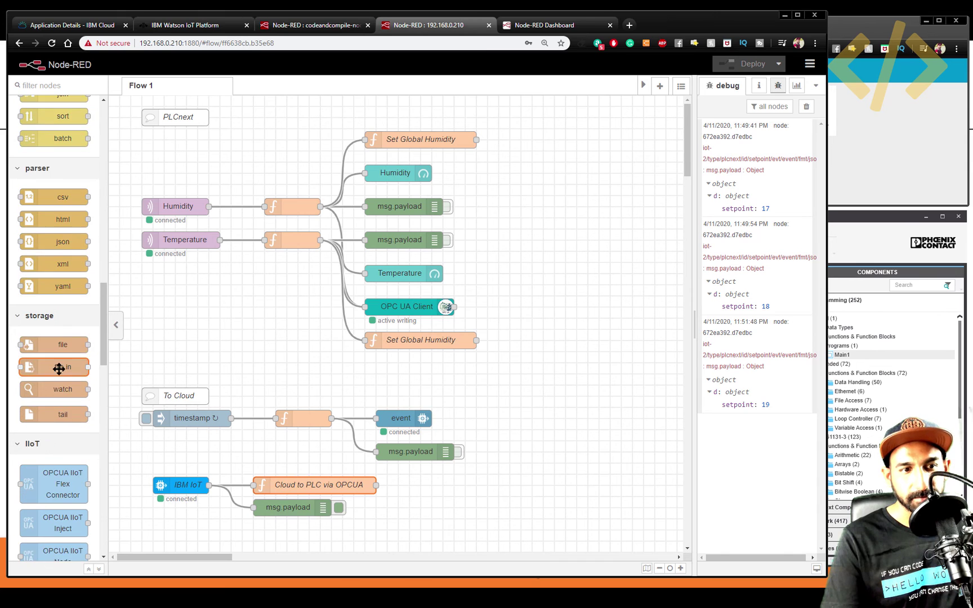
pyautogui.scroll(-4, 59, 369)
pyautogui.click(397, 306)
pyautogui.hotkey('ctrl', 'c')
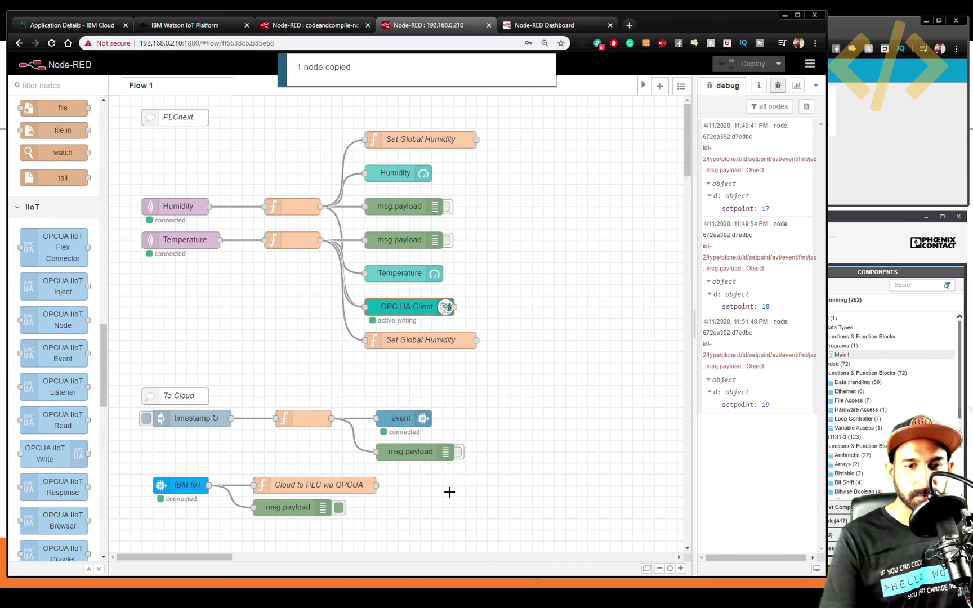
pyautogui.hotkey('ctrl', 'v')
pyautogui.click(445, 492)
pyautogui.moveTo(376, 484); pyautogui.dragTo(440, 485)
# Recheck the "Cloud to PLC via OPCUA" function code and deploy the flow.
pyautogui.click(336, 488)
pyautogui.doubleClick(336, 488)
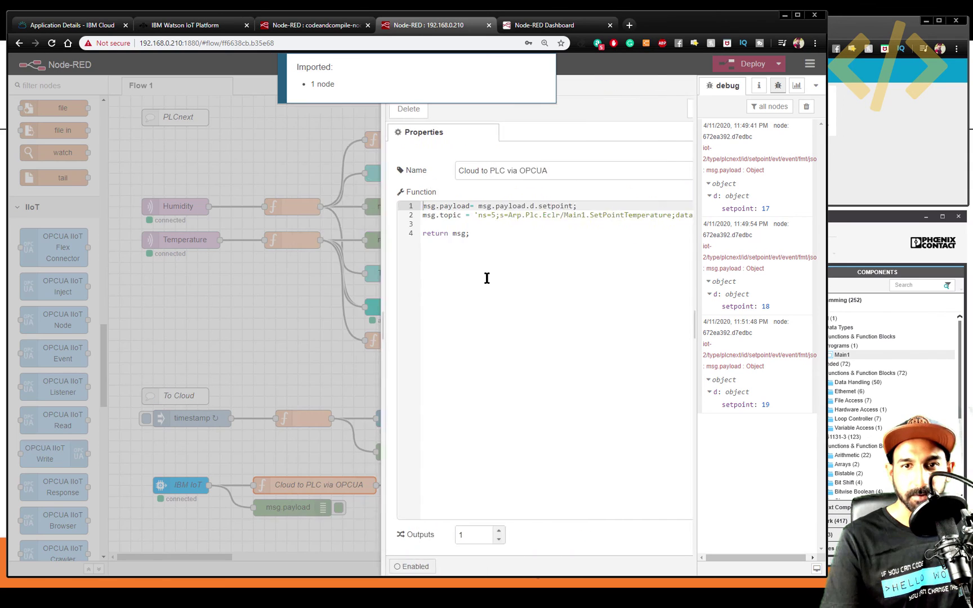
pyautogui.click(631, 107)
pyautogui.click(742, 63)
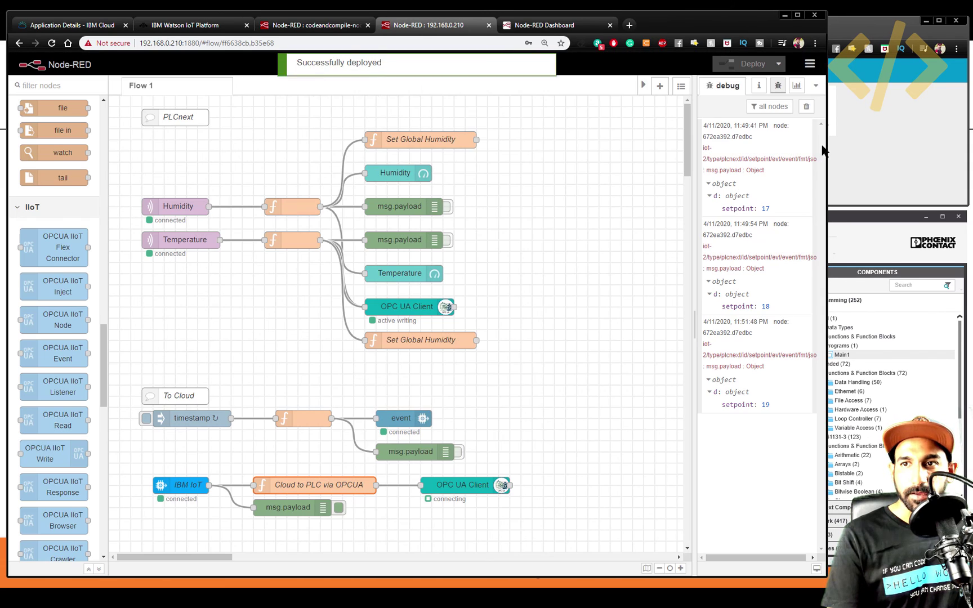
# Narrow the Node-RED window back beside the dashboard, widen the flow workspace and clear the debug messages.
pyautogui.moveTo(827, 169); pyautogui.dragTo(541, 197)
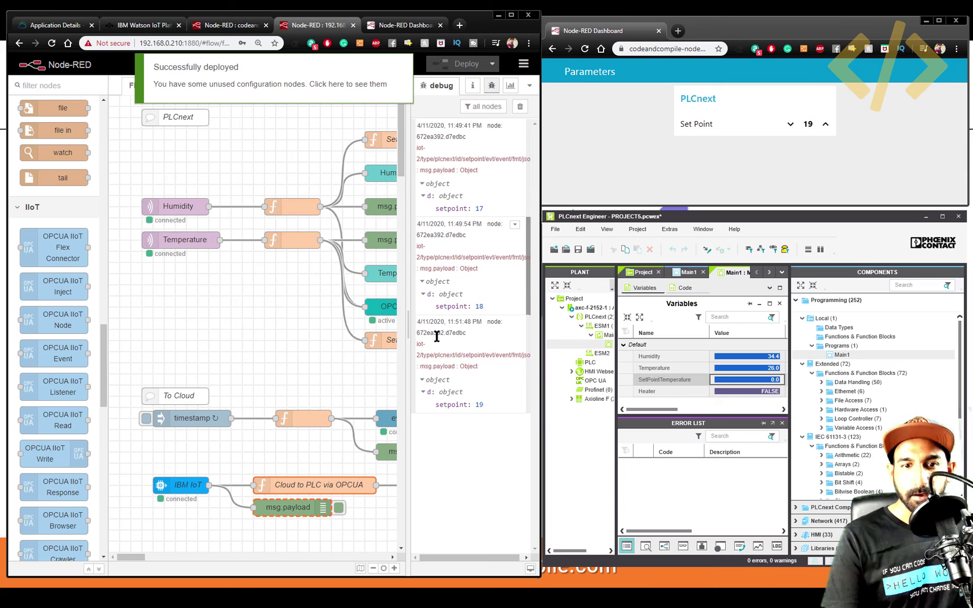
pyautogui.moveTo(407, 452); pyautogui.dragTo(469, 459)
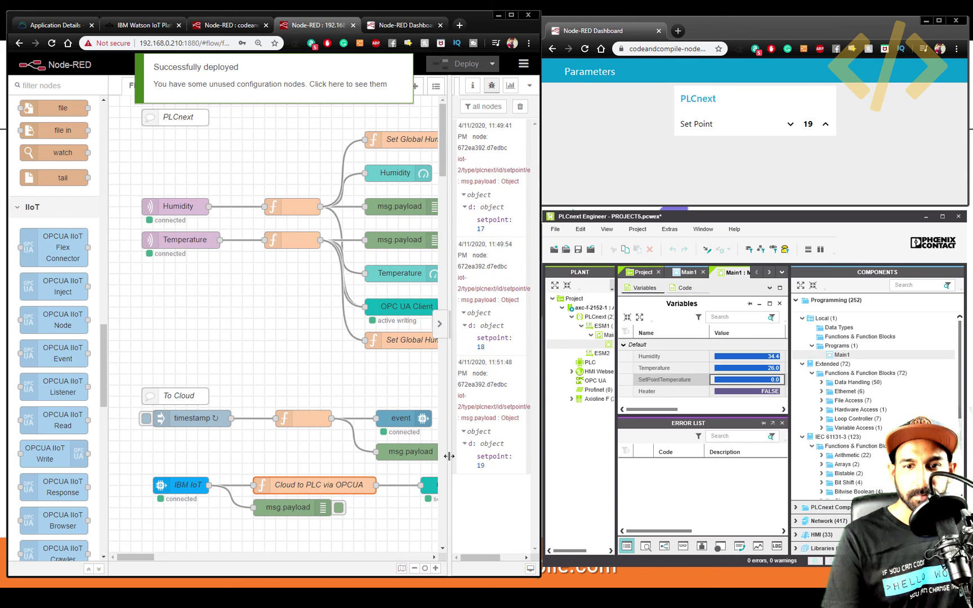
pyautogui.click(520, 107)
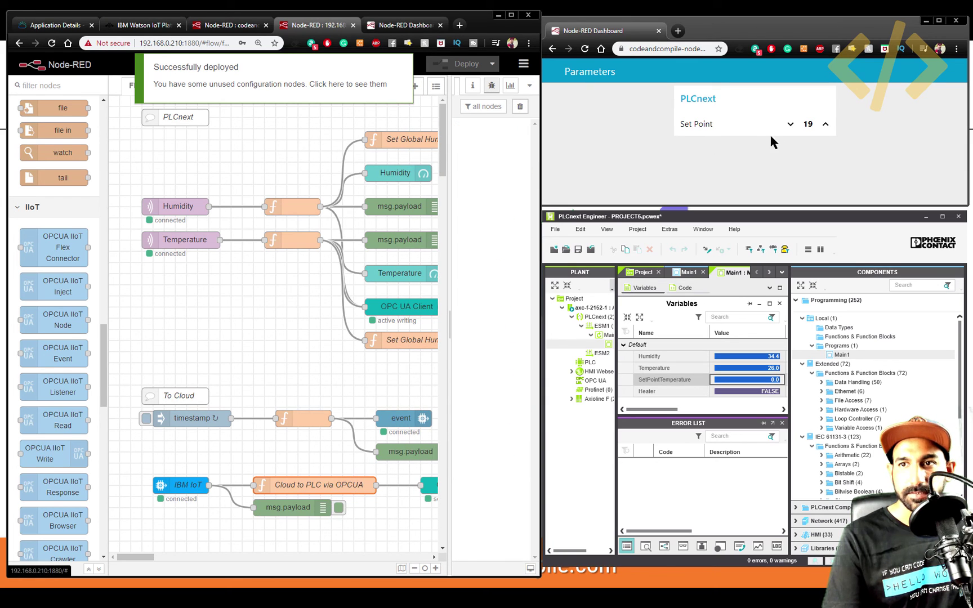
# Raise the dashboard set point to 20 and expand the debug message to compare it with SetPointTemperature in the PLC.
pyautogui.click(826, 124)
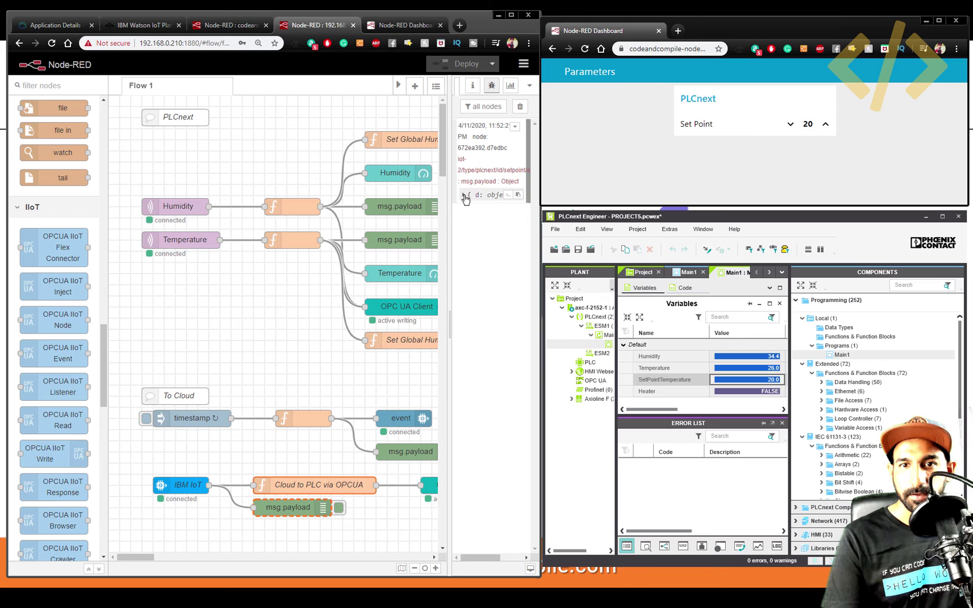
pyautogui.click(463, 194)
pyautogui.click(465, 207)
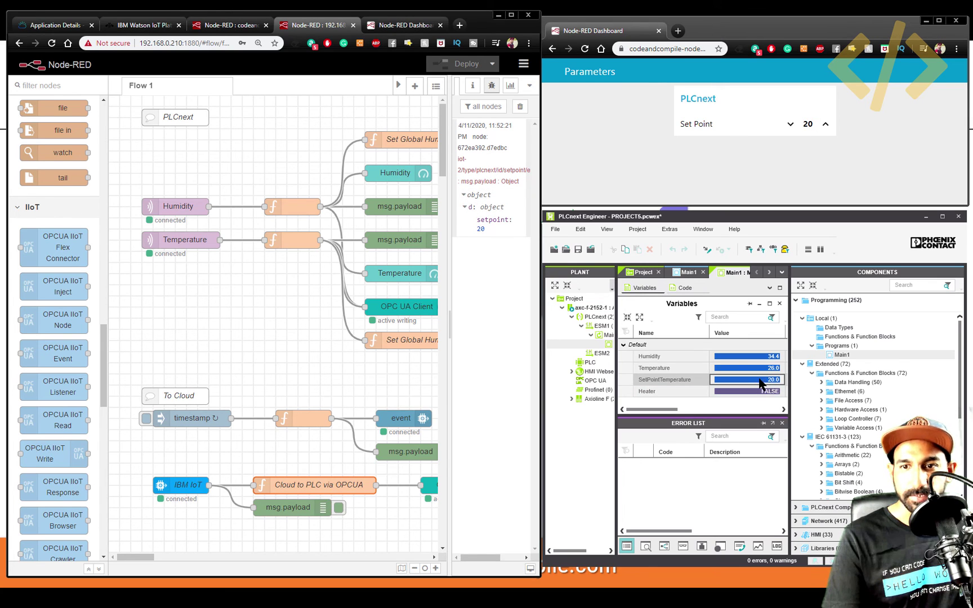
# Raise the dashboard set point gradually to 30, enlarging the PLC variables table to check SetPointTemperature and Heater.
pyautogui.click(826, 126)
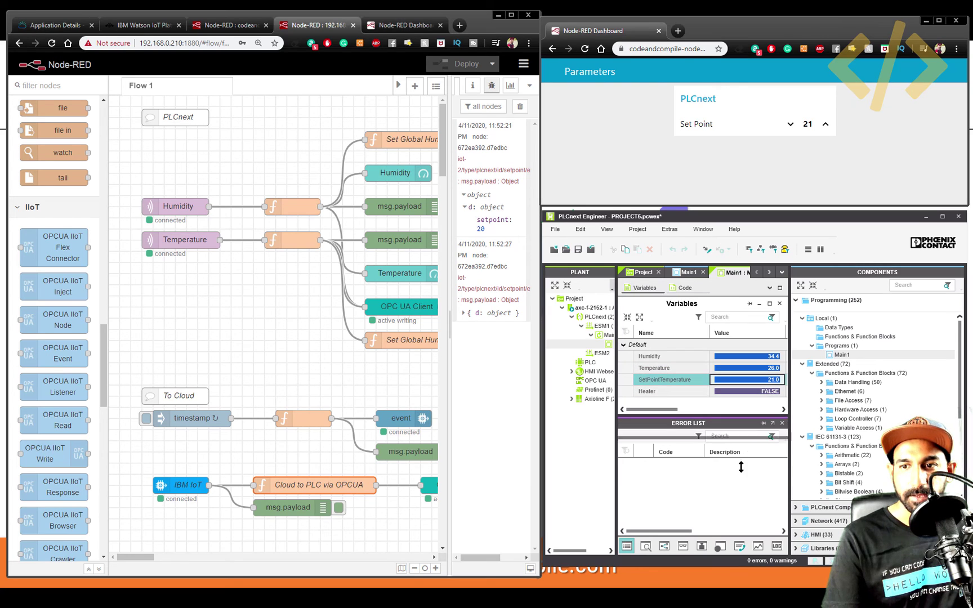
pyautogui.moveTo(755, 416); pyautogui.dragTo(754, 489)
pyautogui.click(827, 124)
pyautogui.click(826, 124)
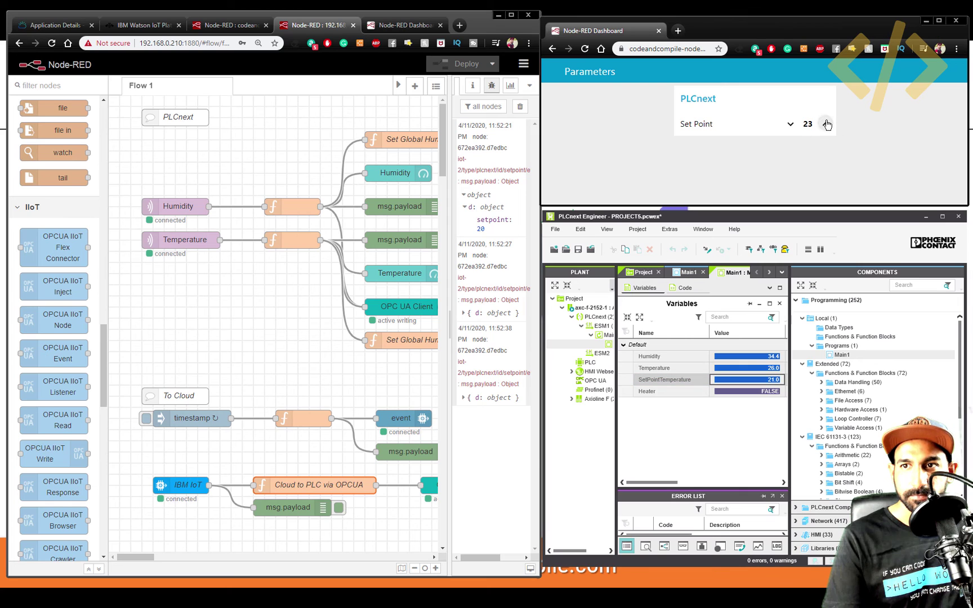
pyautogui.click(826, 124)
pyautogui.click(827, 124)
pyautogui.click(827, 123)
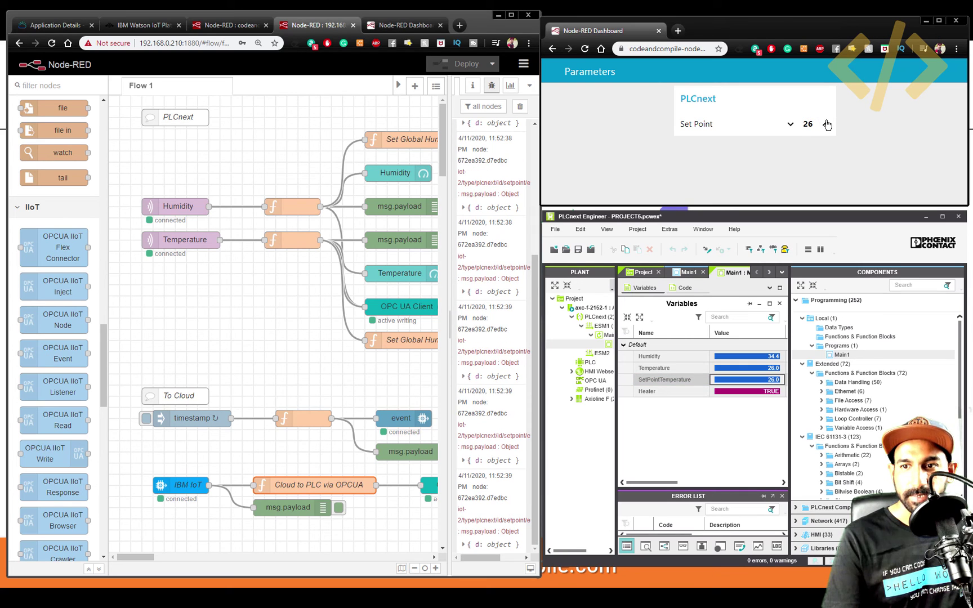
pyautogui.click(827, 124)
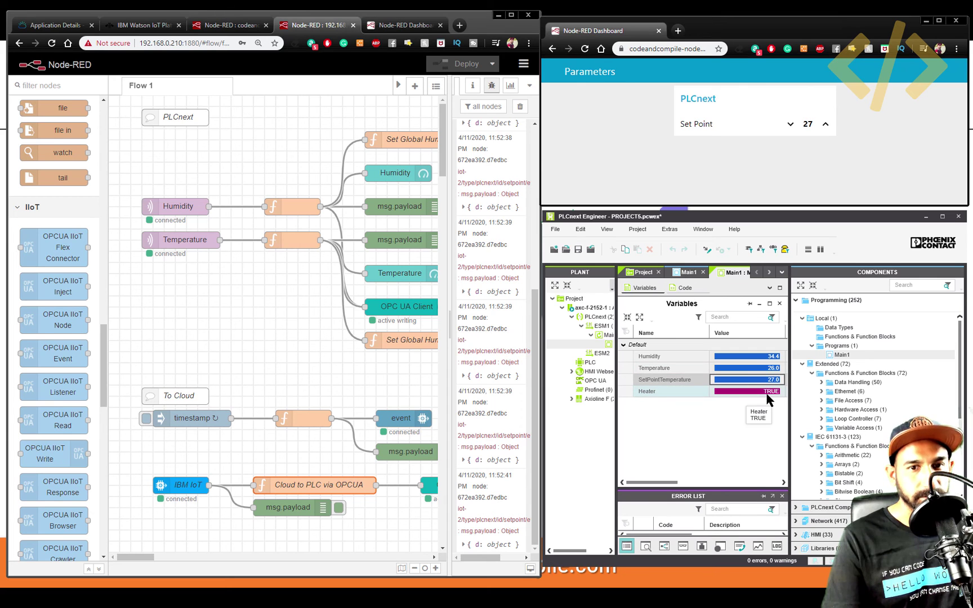
pyautogui.click(826, 126)
pyautogui.click(826, 126)
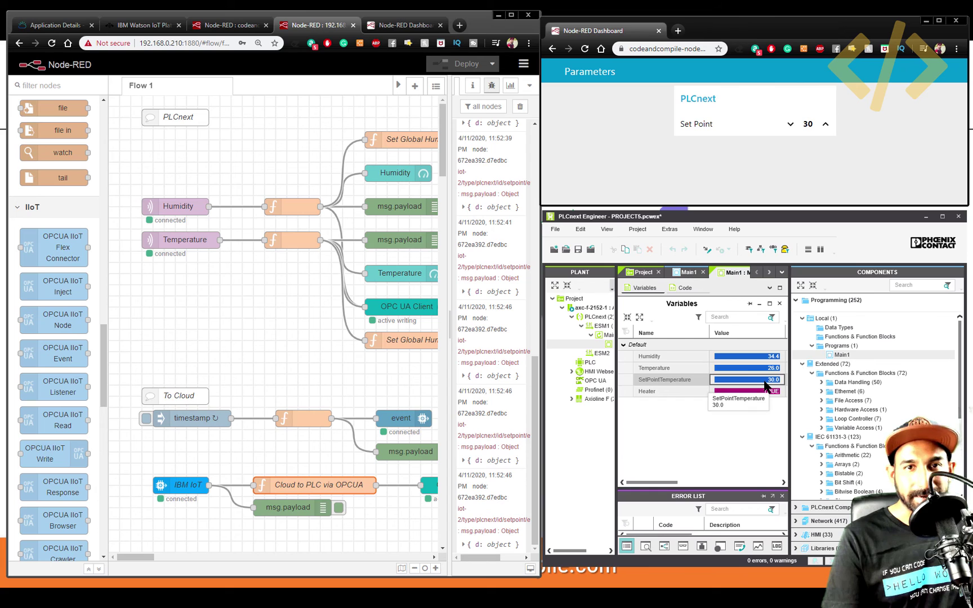
# Lower the dashboard set point to 24 and check the PLC's SetPointTemperature and Heater values.
pyautogui.click(791, 125)
pyautogui.click(791, 125)
pyautogui.click(791, 125)
pyautogui.click(790, 125)
pyautogui.click(791, 125)
pyautogui.click(791, 125)
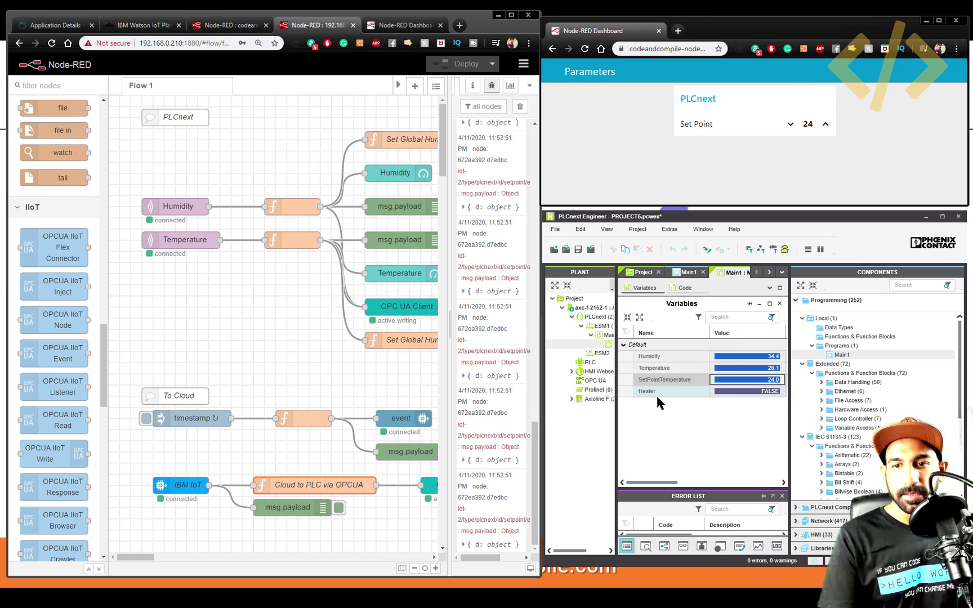
pyautogui.click(567, 582)
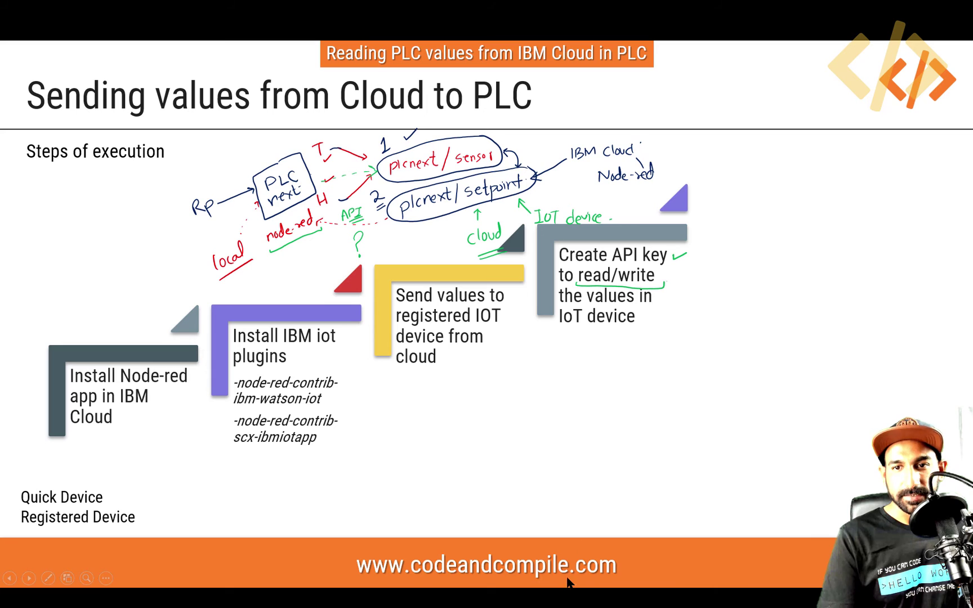
pyautogui.press('Right')
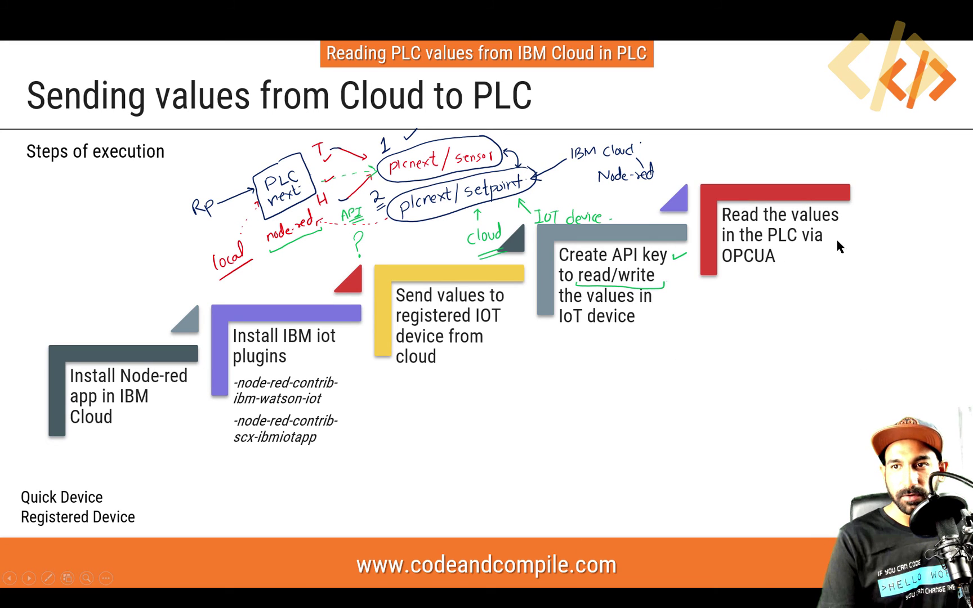